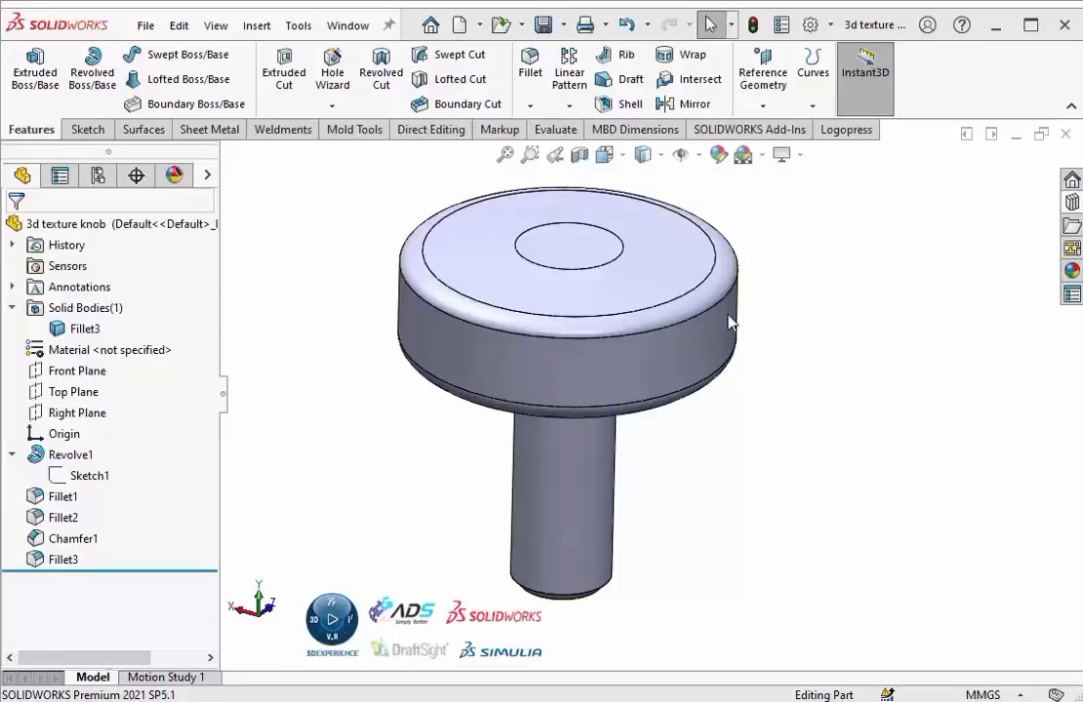
- Inspect the knob from several angles, look up 3D-related commands, and collapse the solid bodies list
mouse_move(780, 366)
middle_mouse_down()
mouse_move(773, 294)
mouse_move(785, 357)
mouse_move(731, 296)
mouse_move(588, 288)
mouse_move(728, 307)
mouse_move(805, 346)
mouse_move(853, 321)
mouse_move(880, 283)
mouse_move(820, 367)
mouse_move(781, 369)
mouse_move(779, 333)
middle_mouse_up()
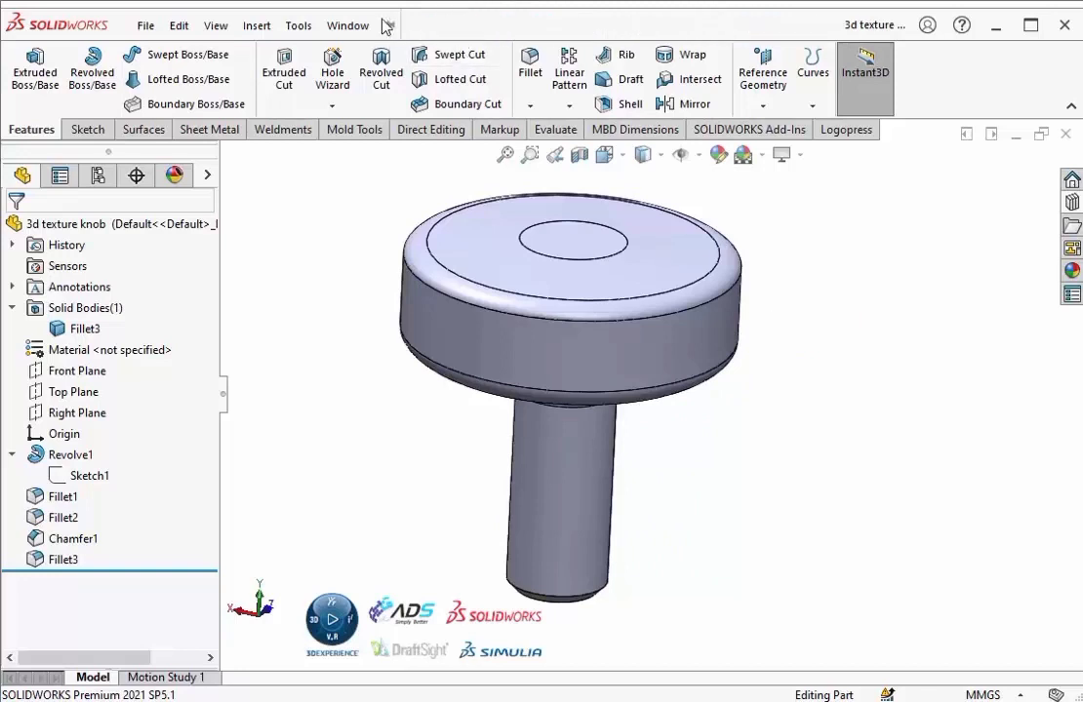
left_click(771, 28)
type("d")
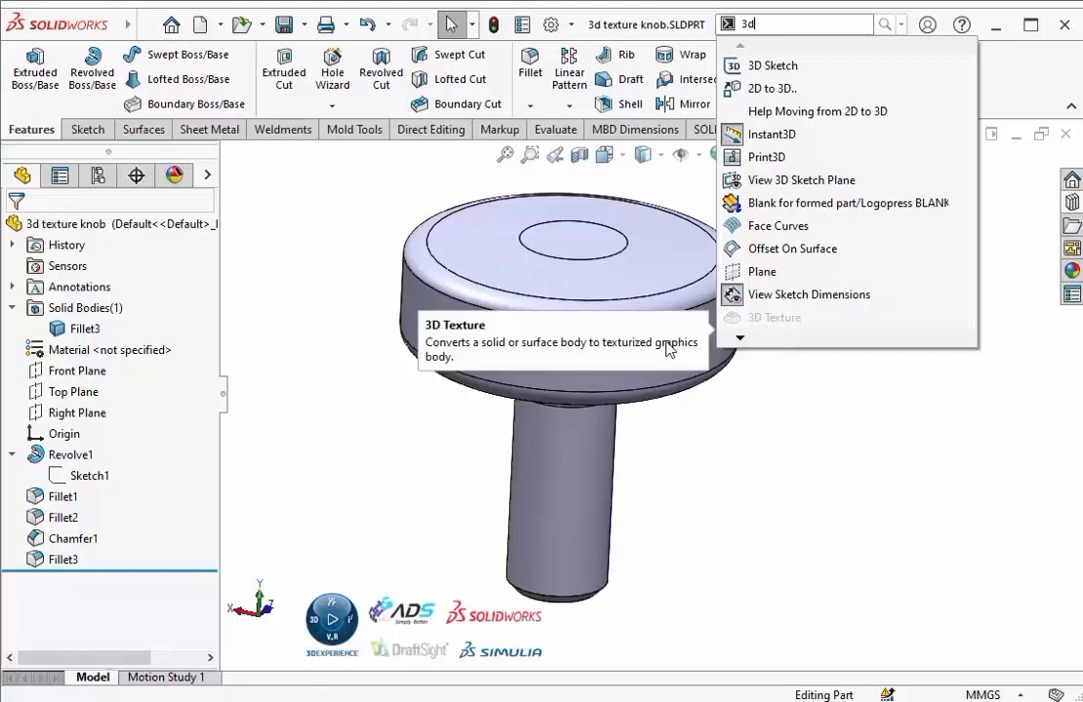
mouse_move(591, 284)
middle_mouse_down()
mouse_move(645, 272)
mouse_move(657, 309)
mouse_move(736, 334)
middle_mouse_up()
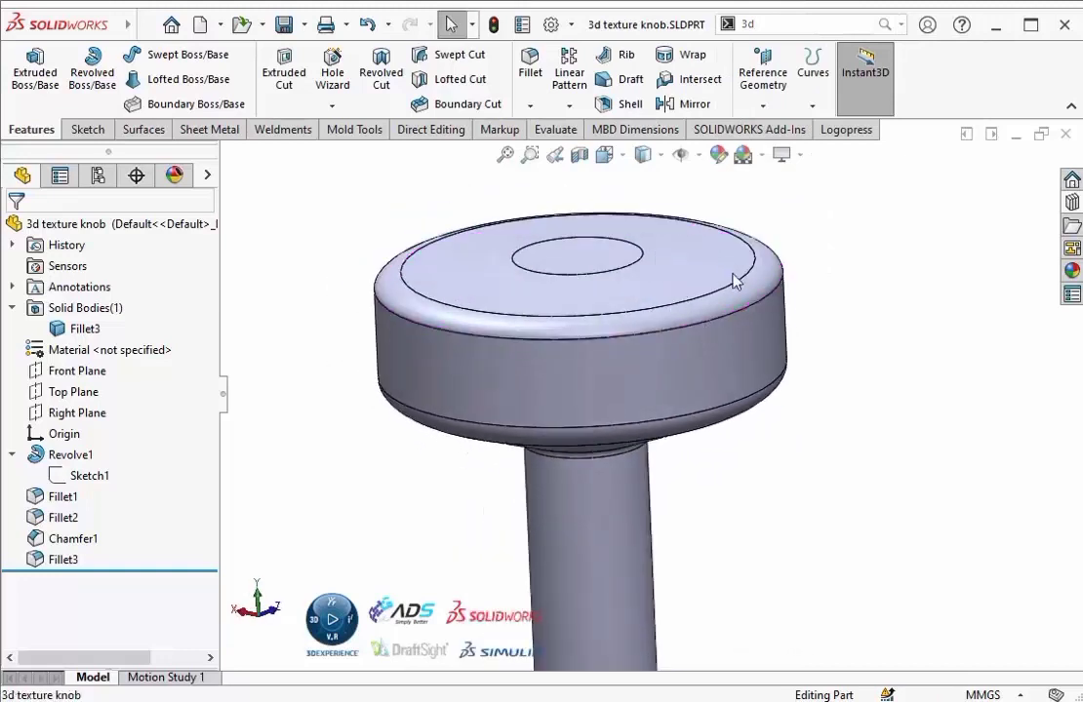
scroll(767, 408, "up", 2)
mouse_move(755, 406)
middle_mouse_down()
mouse_move(732, 346)
mouse_move(738, 401)
mouse_move(644, 410)
middle_mouse_up()
scroll(570, 382, "down", 2)
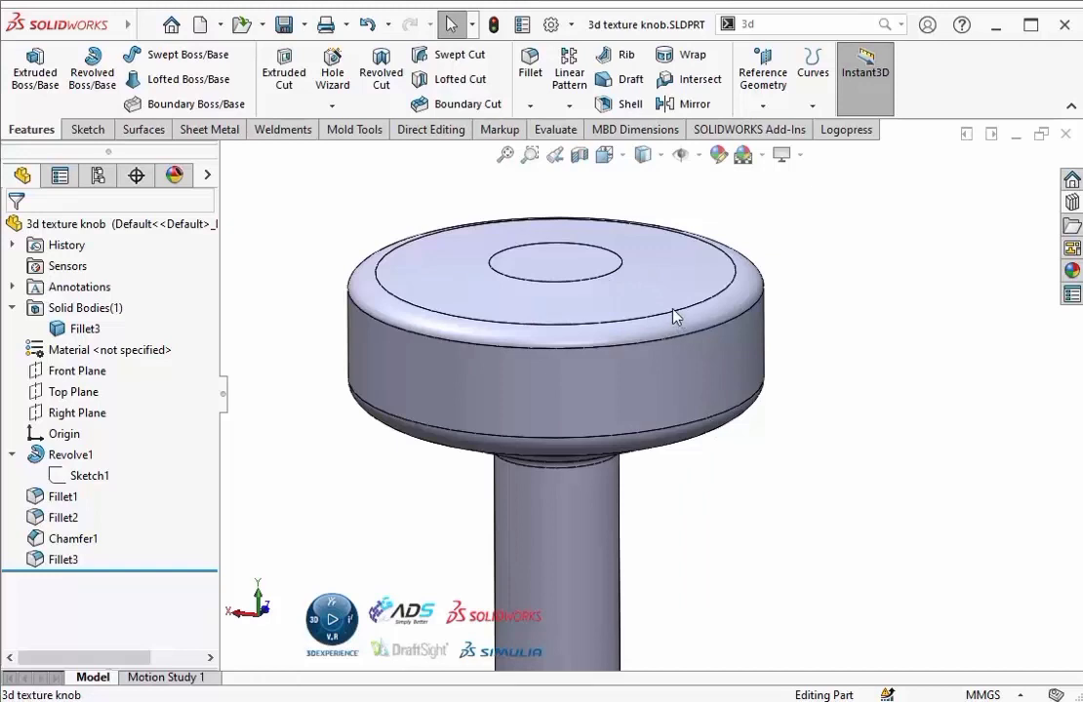
left_click(13, 308)
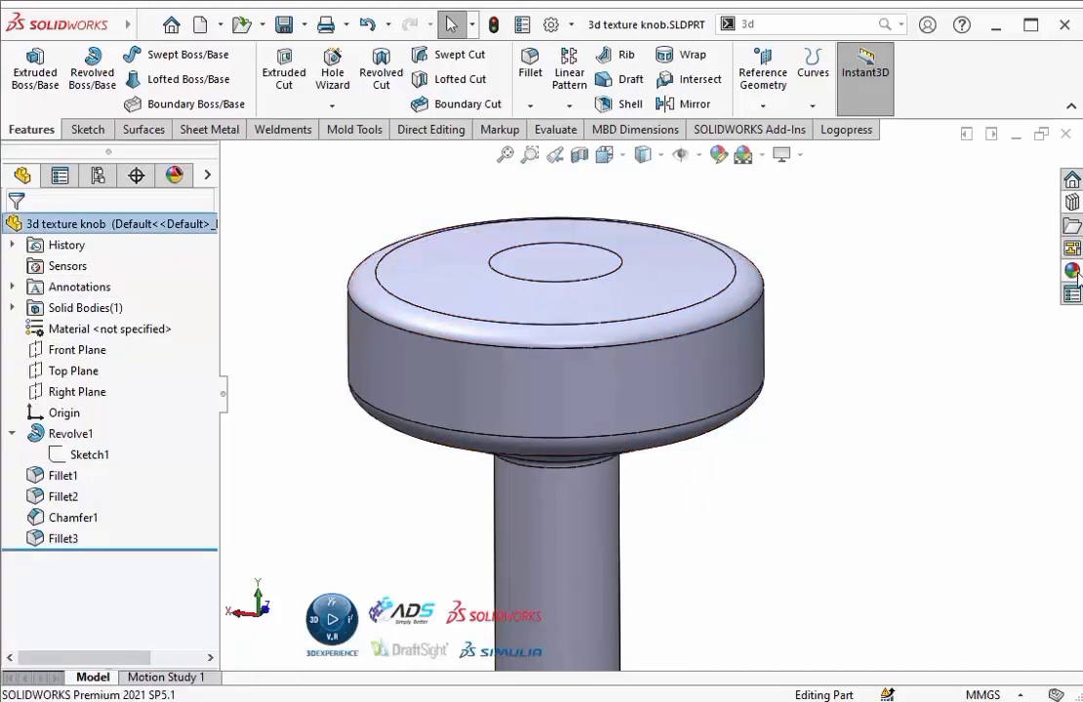
- Open the appearances library, collapse Plastic, and expand Miscellaneous > 3D Textures
left_click(1072, 271)
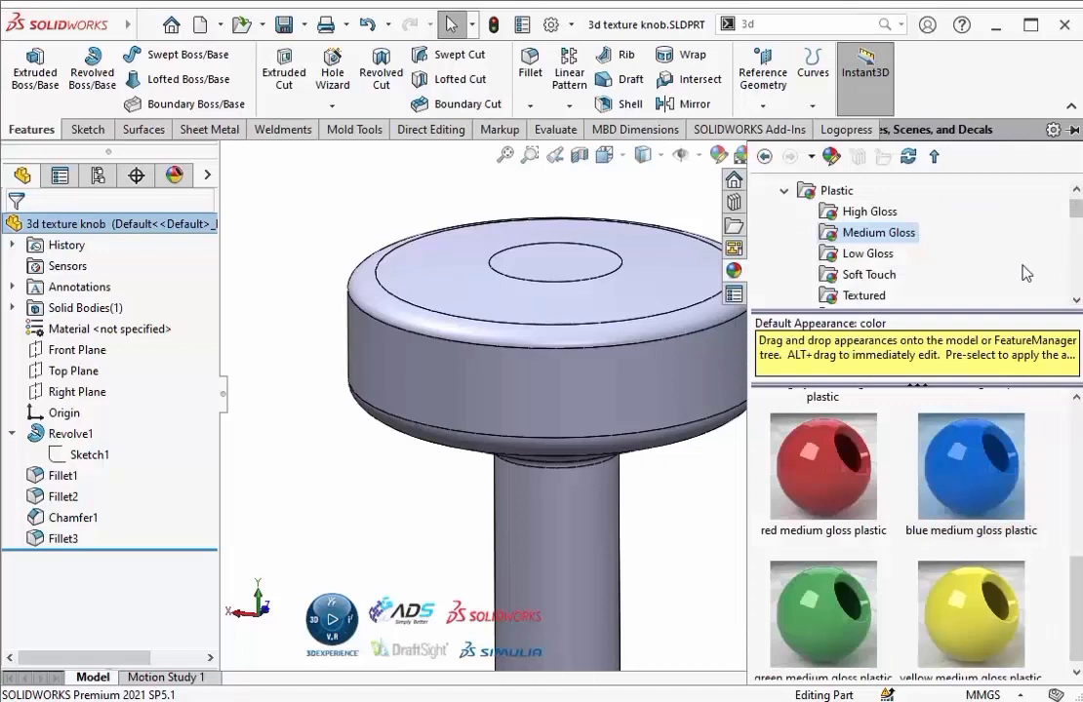
left_click(784, 191)
scroll(874, 234, "down", 1)
scroll(858, 234, "down", 3)
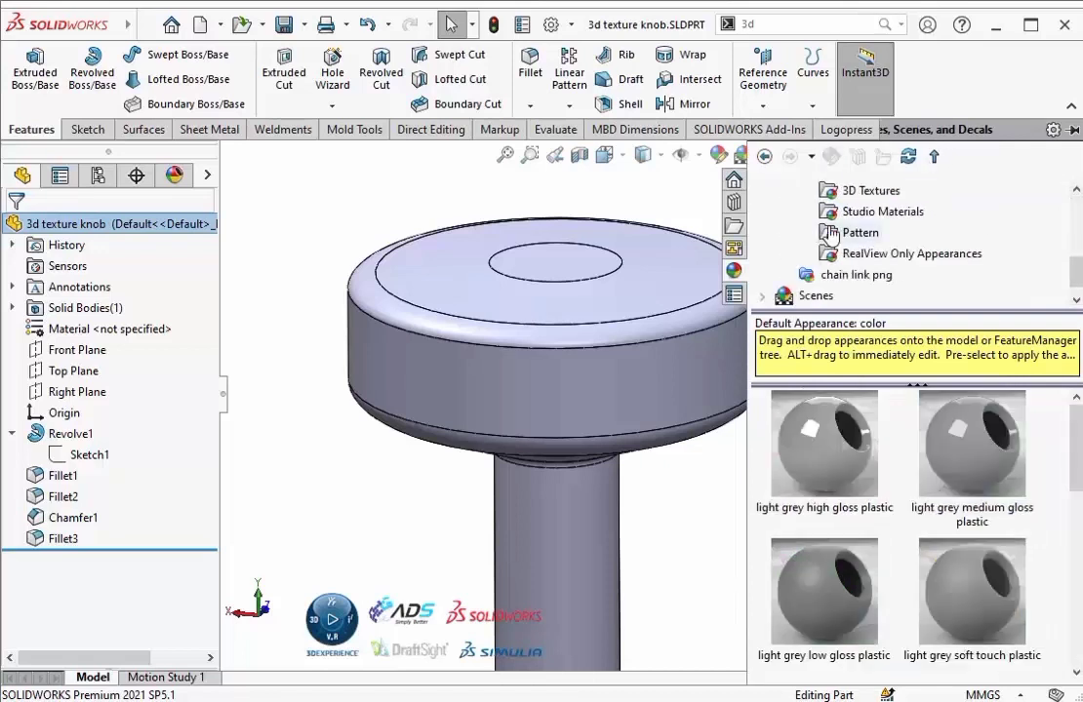
scroll(825, 237, "up", 1)
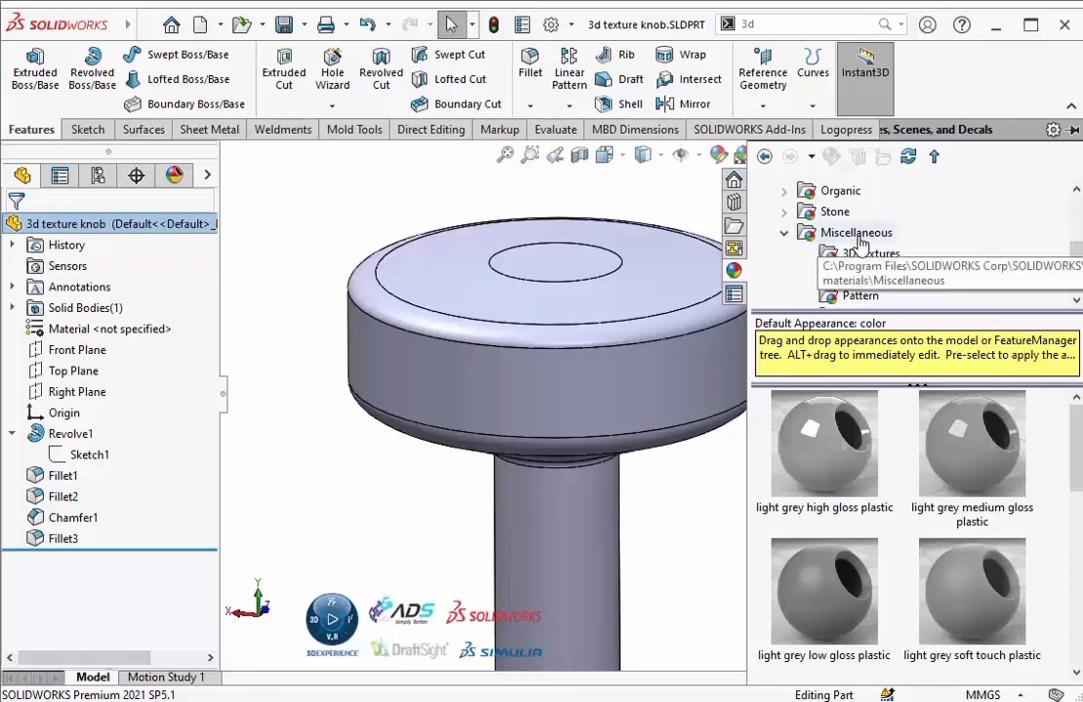
left_click(856, 234)
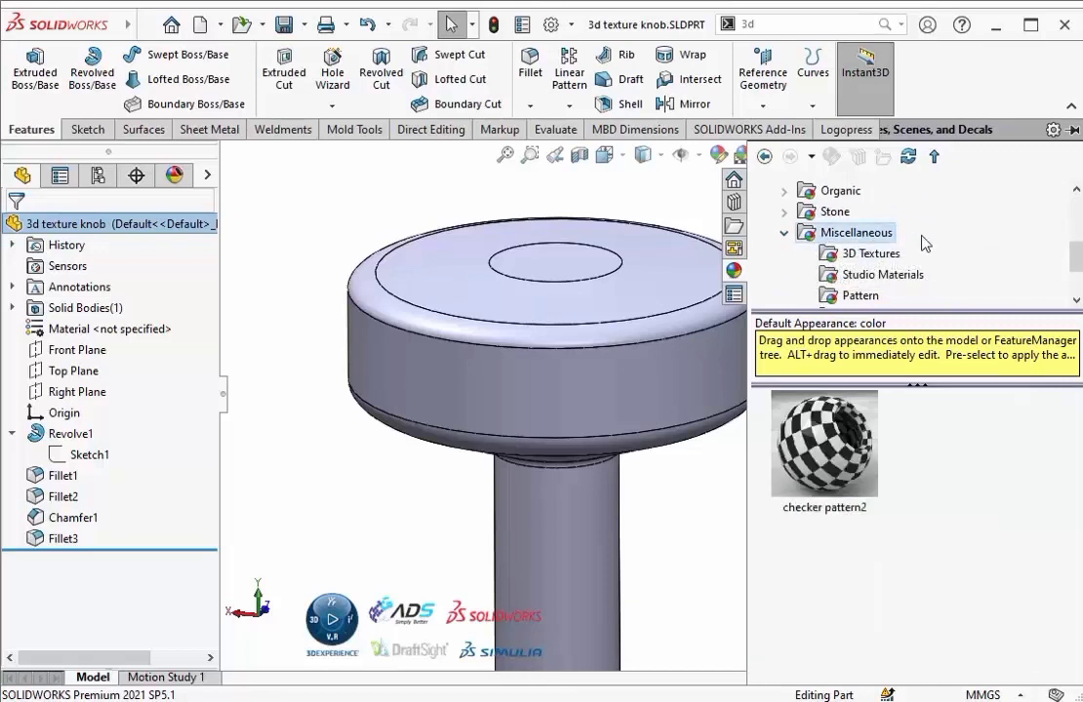
left_click(871, 253)
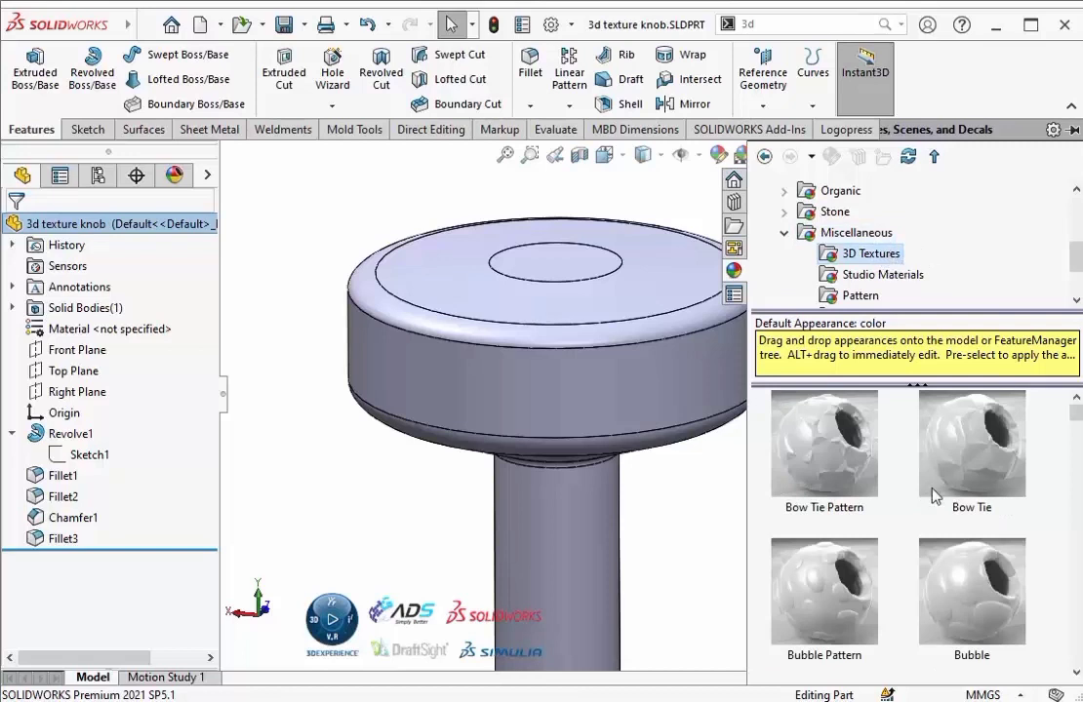
- Find the Gear Teeth swatch among the 3D Textures and drop it onto the knob's top face
scroll(933, 496, "down", 2)
scroll(934, 496, "down", 2)
scroll(933, 497, "down", 2)
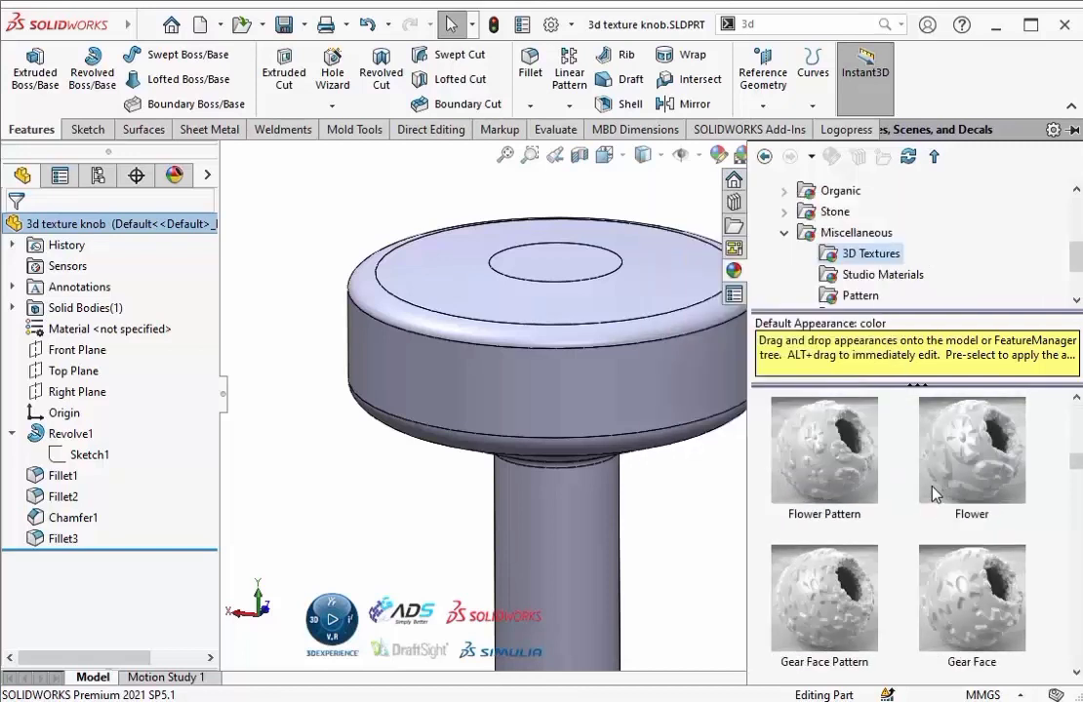
scroll(934, 496, "down", 3)
scroll(933, 496, "up", 1)
scroll(933, 495, "up", 1)
scroll(933, 496, "down", 1)
scroll(933, 495, "down", 1)
scroll(933, 495, "down", 1)
scroll(933, 495, "down", 1)
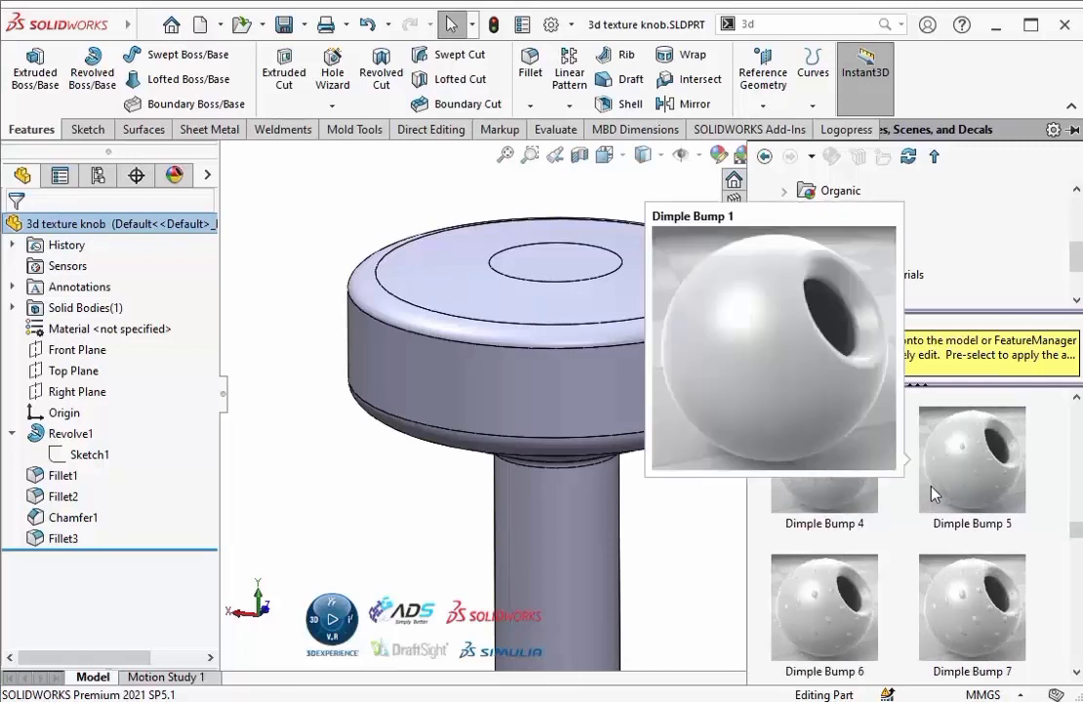
scroll(934, 495, "down", 2)
scroll(933, 496, "down", 2)
scroll(933, 495, "down", 2)
scroll(934, 496, "down", 2)
scroll(934, 496, "down", 2)
scroll(933, 496, "down", 3)
scroll(934, 496, "down", 1)
scroll(934, 496, "down", 1)
scroll(933, 496, "down", 2)
scroll(934, 495, "down", 1)
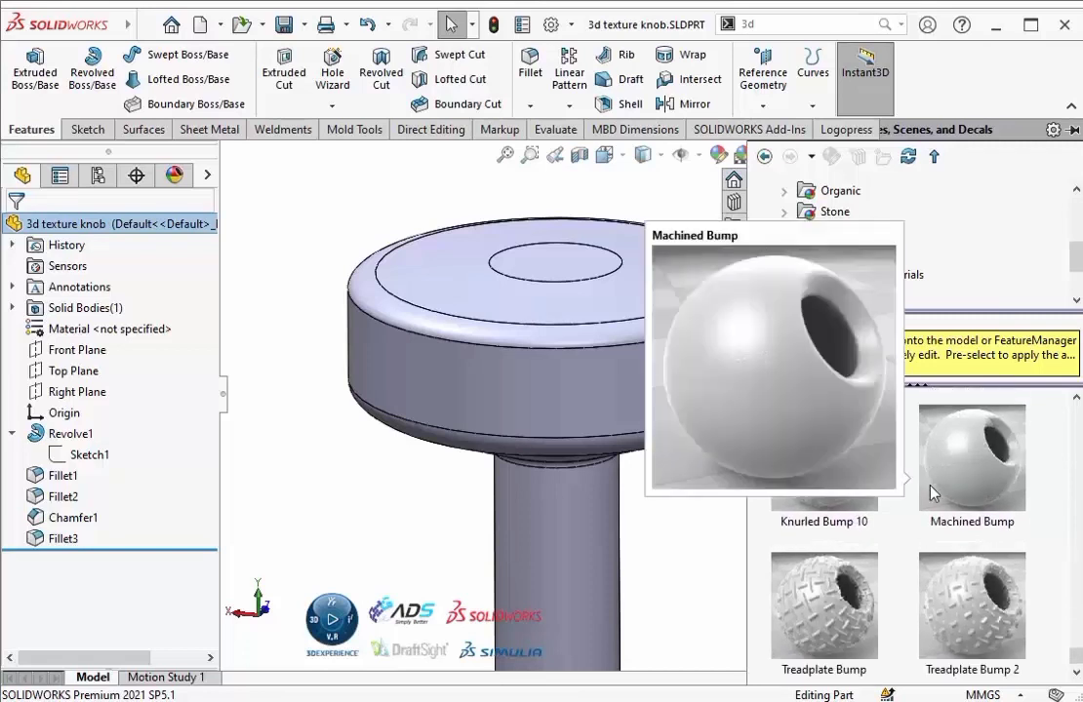
scroll(938, 532, "up", 6)
scroll(939, 528, "up", 6)
scroll(940, 528, "up", 2)
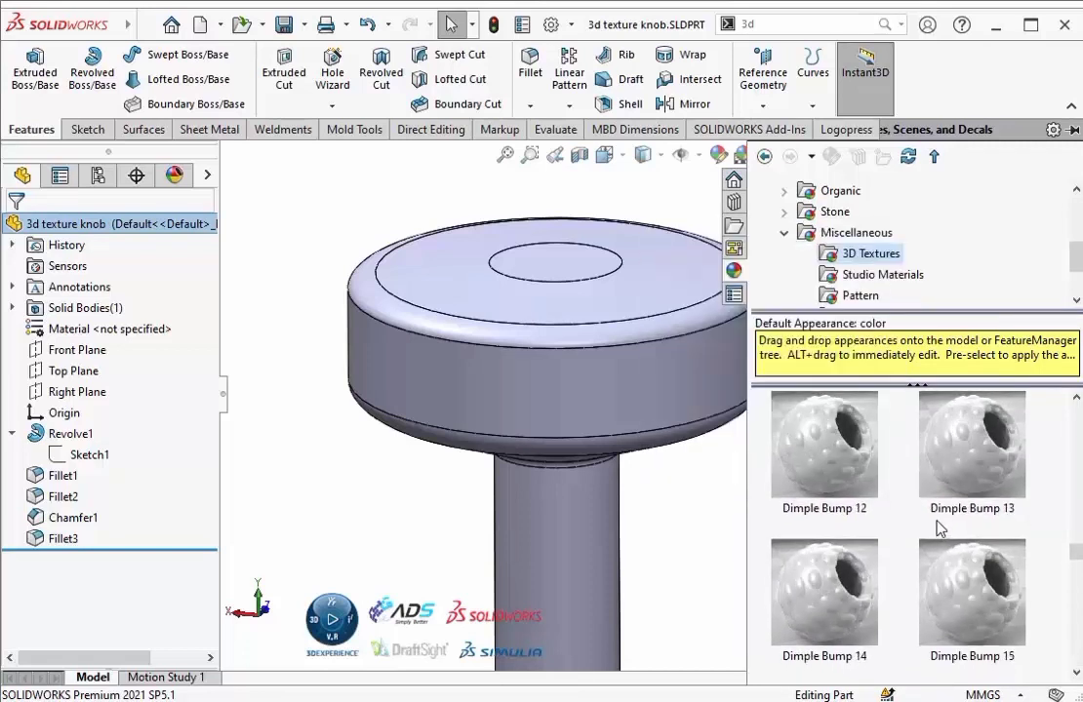
scroll(938, 529, "up", 5)
scroll(937, 527, "up", 2)
scroll(937, 526, "up", 1)
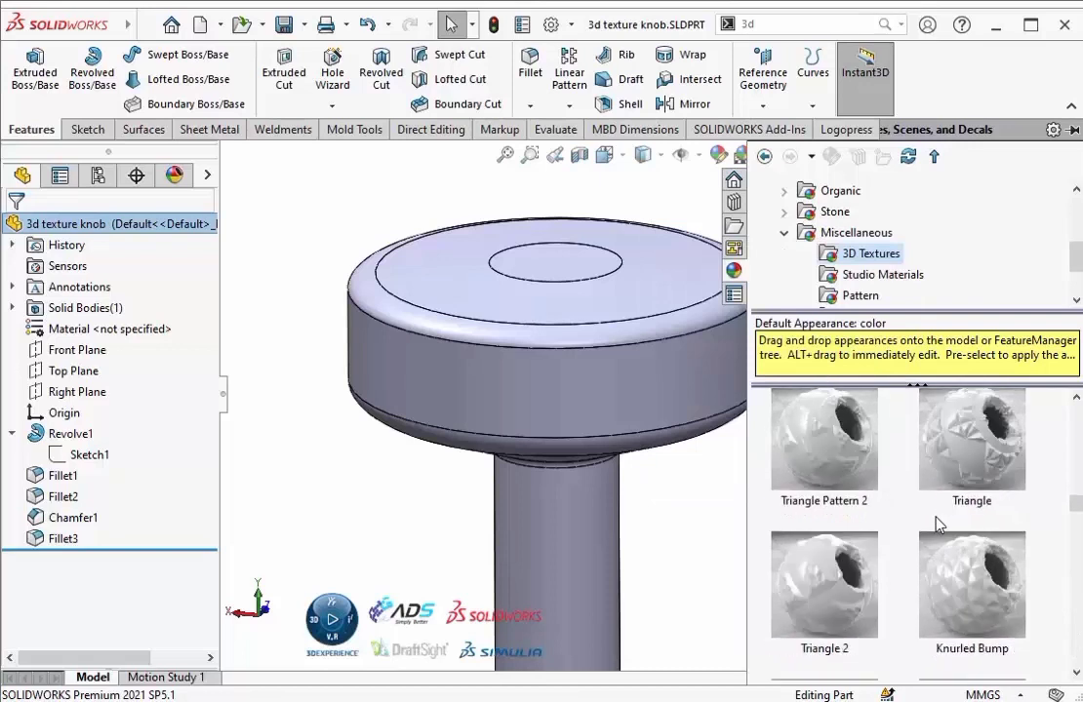
scroll(937, 526, "up", 1)
scroll(932, 522, "up", 1)
scroll(925, 518, "up", 1)
scroll(915, 514, "down", 1)
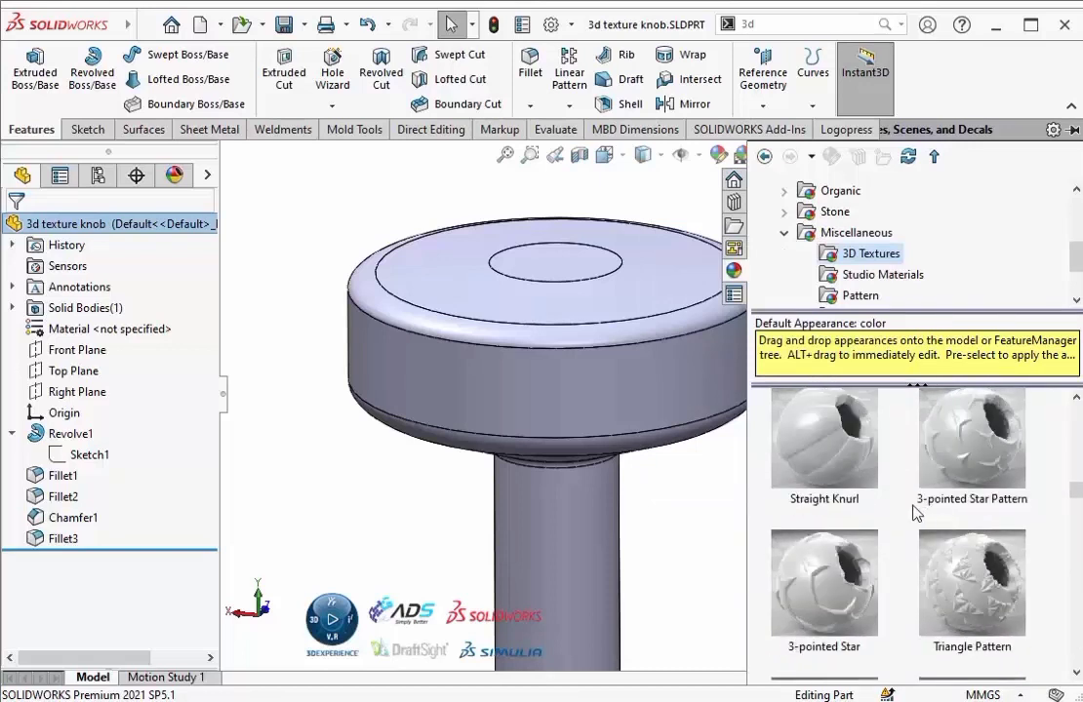
scroll(835, 440, "up", 1)
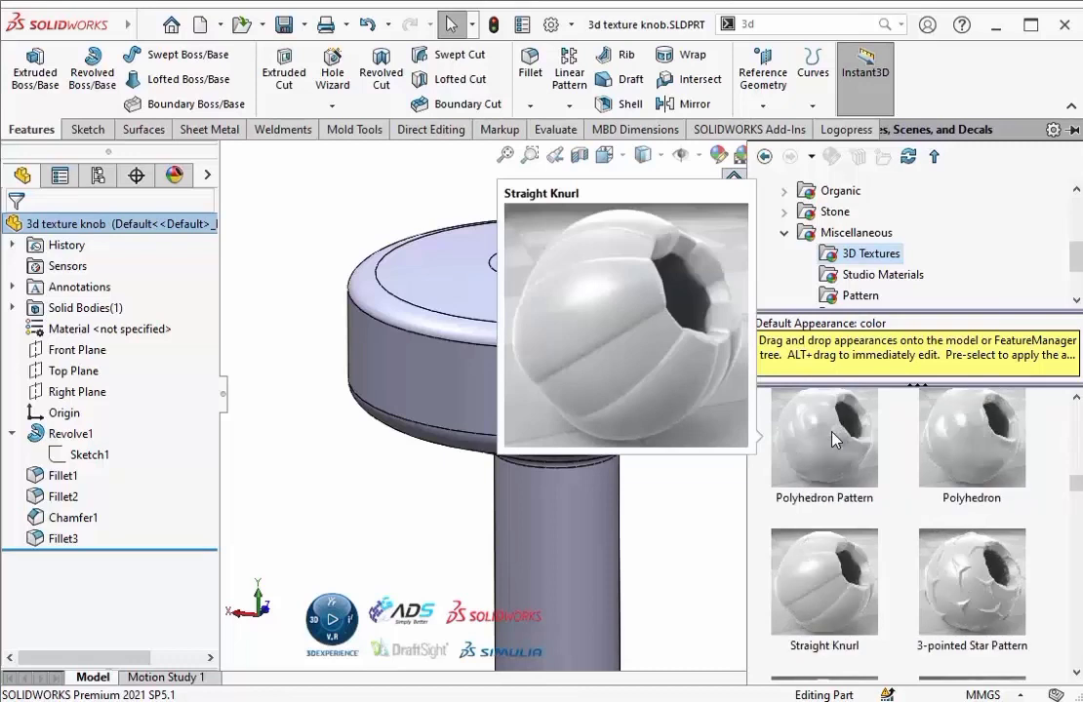
scroll(832, 442, "up", 1)
scroll(833, 444, "up", 1)
scroll(832, 447, "down", 1)
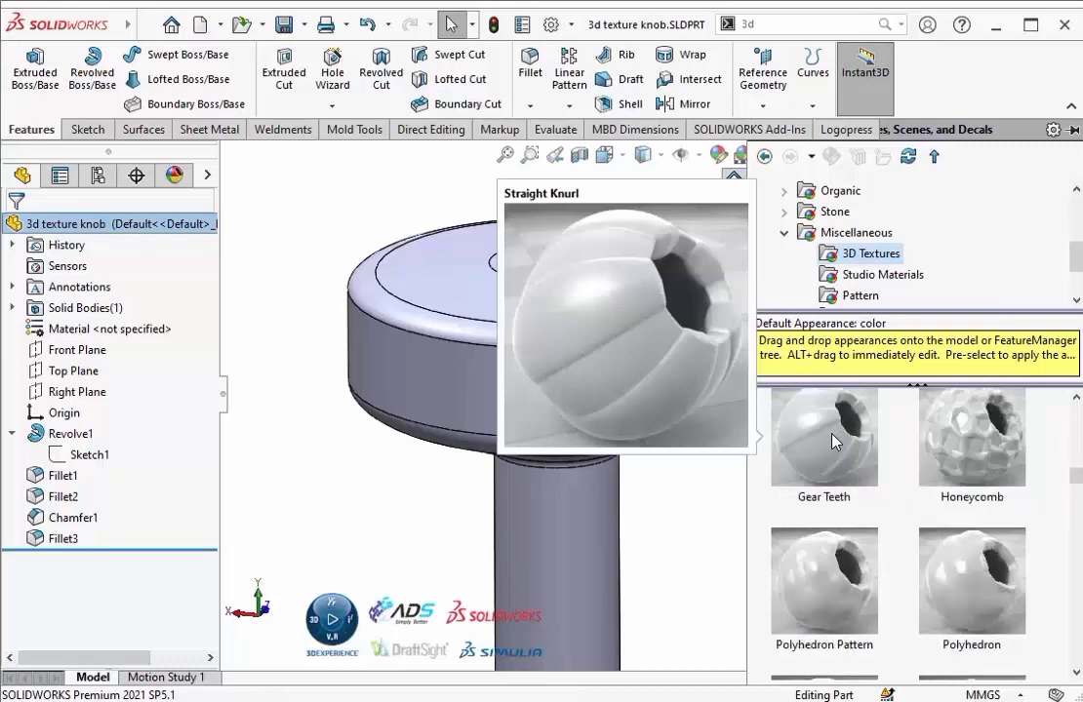
mouse_move(823, 436)
mouse_move(832, 459)
left_mouse_down()
mouse_move(651, 288)
mouse_move(654, 298)
left_mouse_up()
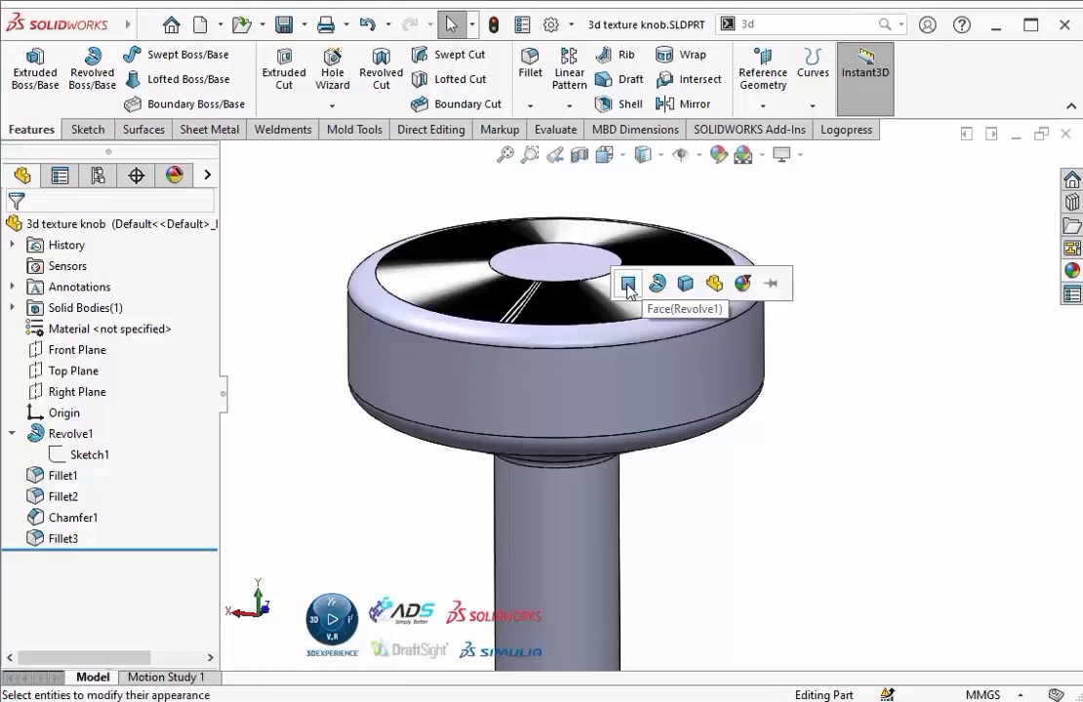
- Apply Gear Teeth to the top face, then add the cap's side and lower faces for four faces
left_click(627, 284)
left_click(628, 284)
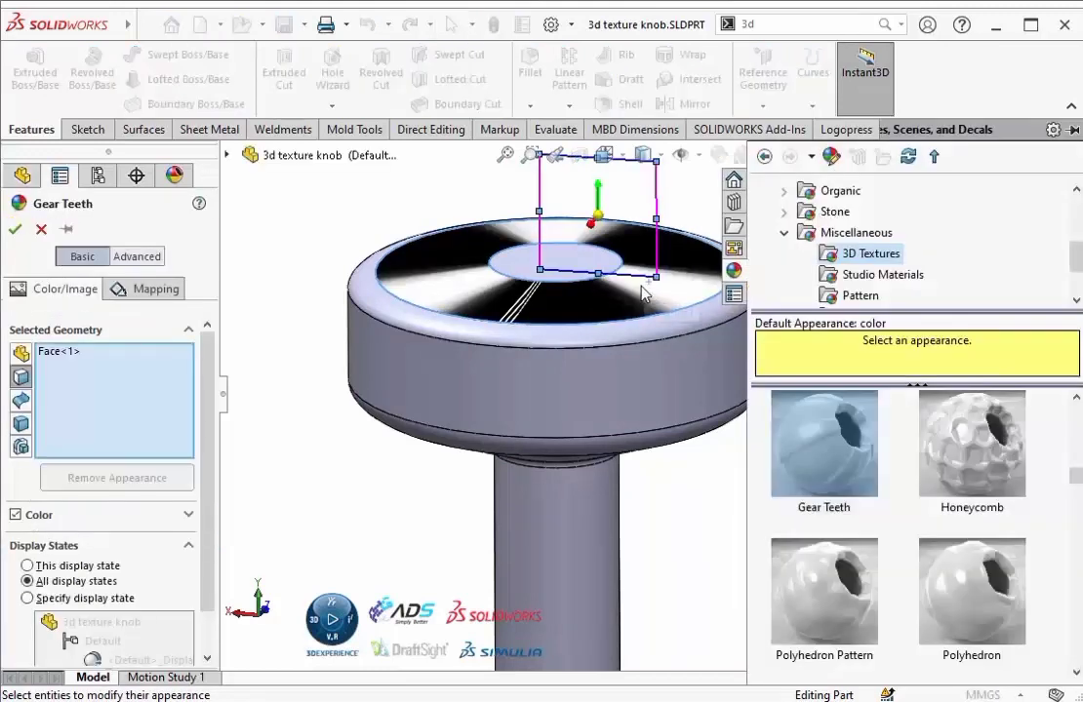
left_click(388, 358)
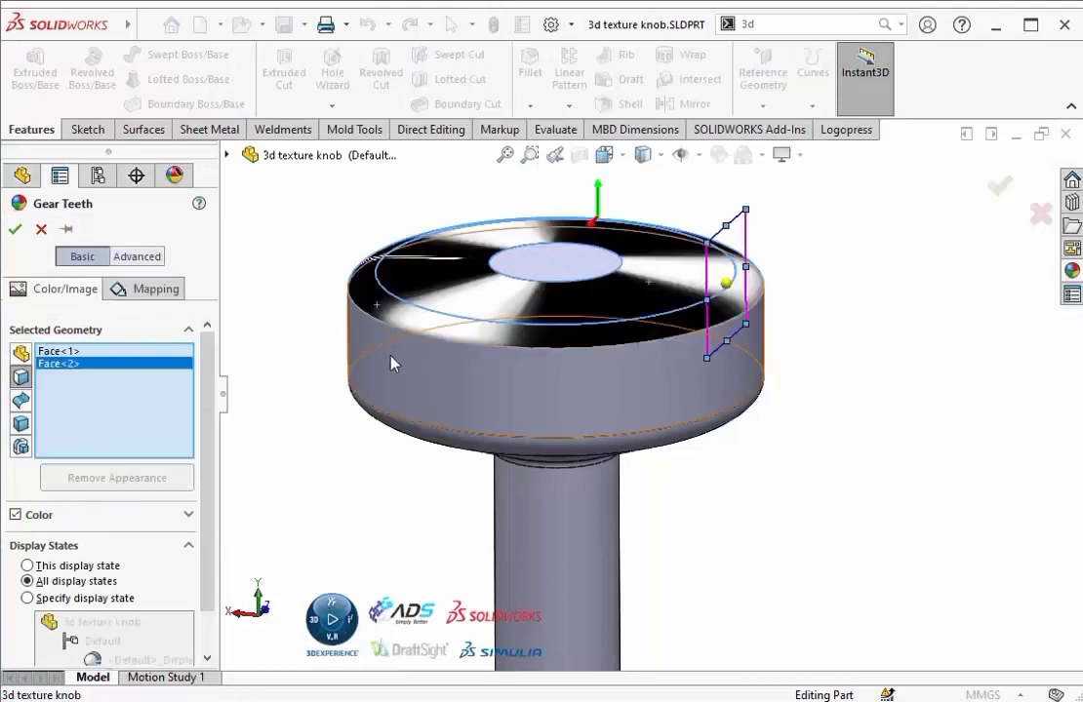
left_click(684, 411)
middle_click_drag(676, 384, 579, 284)
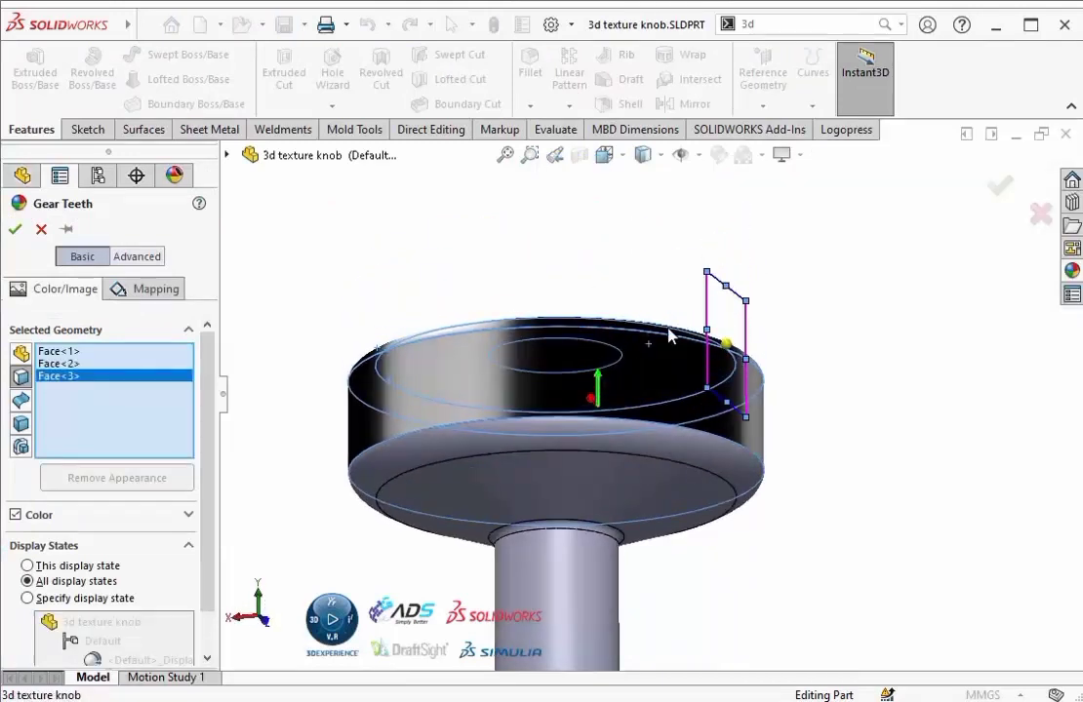
left_click(648, 450)
middle_click_drag(810, 431, 692, 398)
mouse_move(815, 412)
middle_mouse_down()
mouse_move(875, 331)
mouse_move(800, 416)
middle_mouse_up()
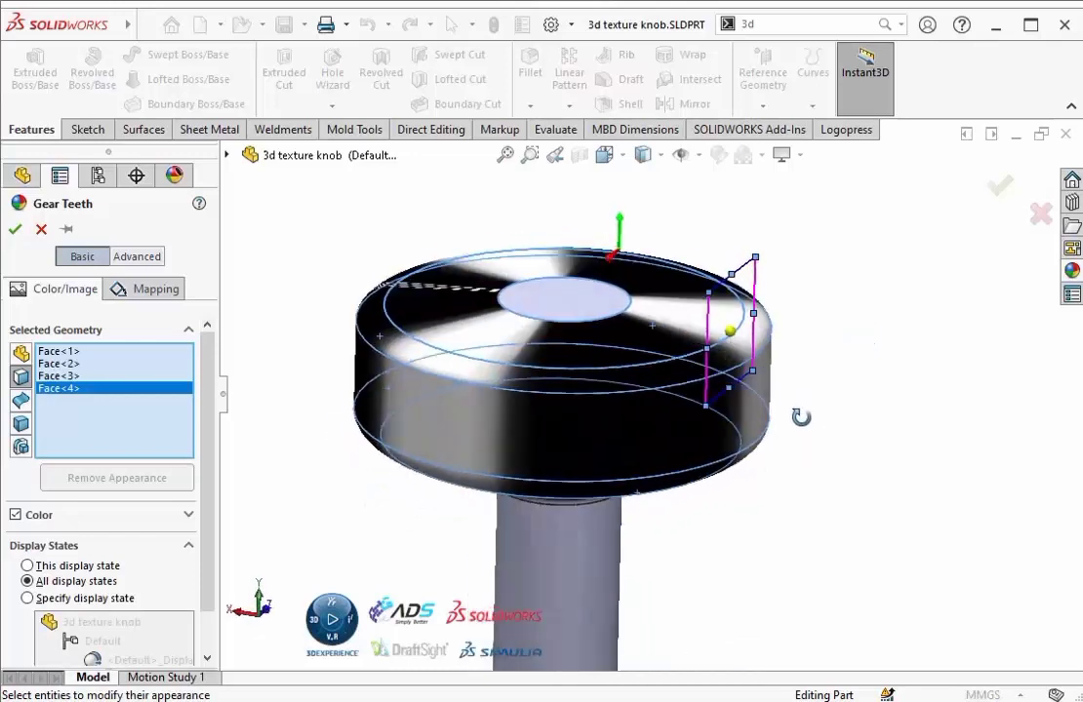
left_click(142, 291)
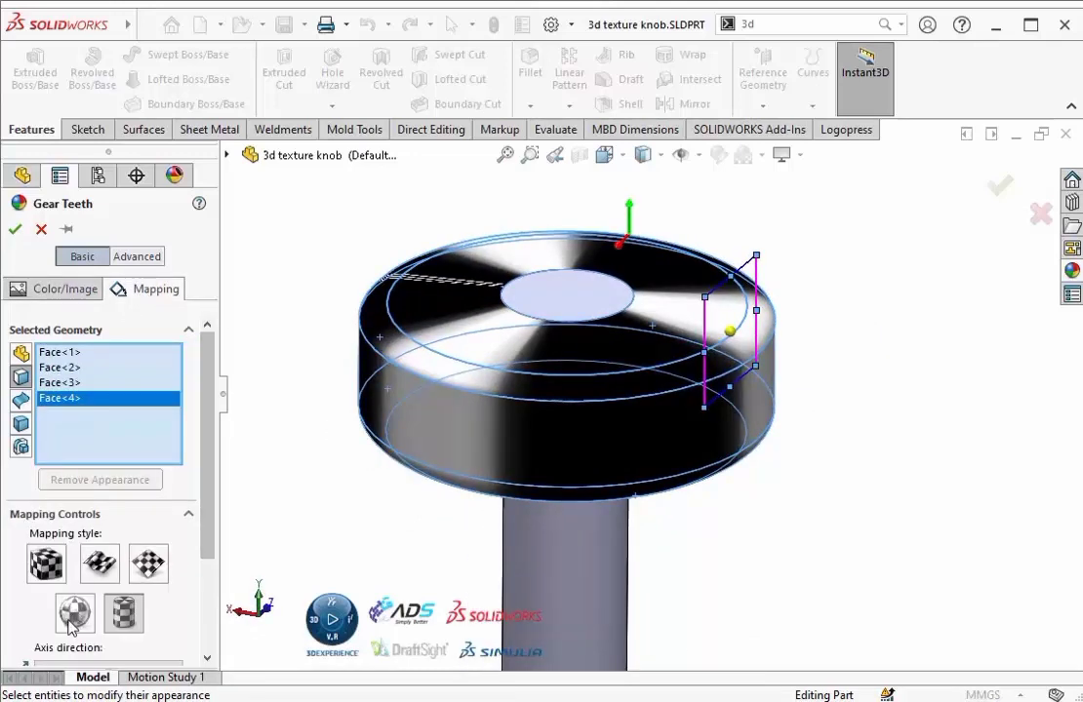
- Switch the Gear Teeth mapping to Spherical and shrink its scale into finer radial stripes
left_click(73, 625)
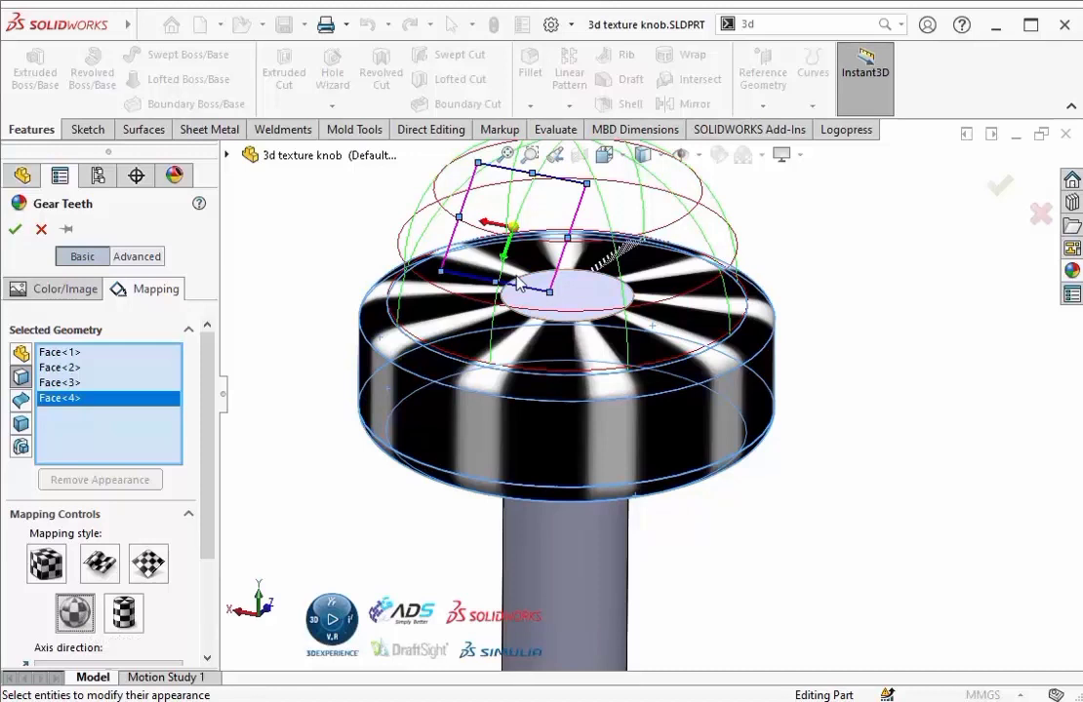
mouse_move(588, 189)
left_mouse_down()
mouse_move(547, 222)
mouse_move(545, 208)
left_mouse_up()
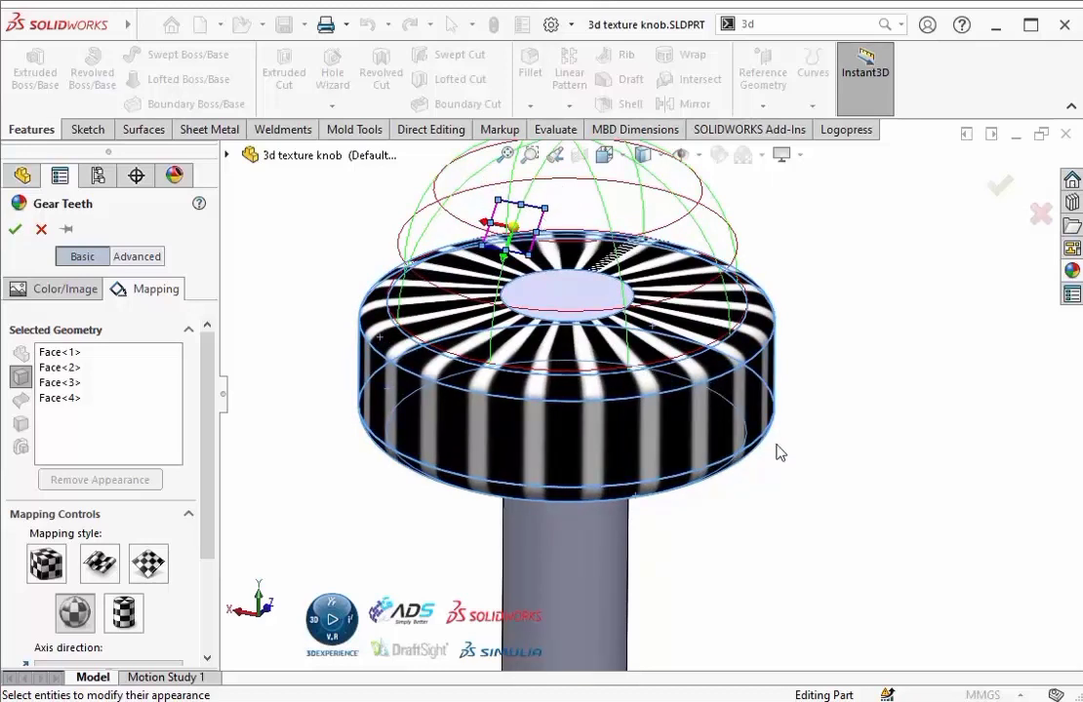
middle_click_drag(778, 452, 656, 400)
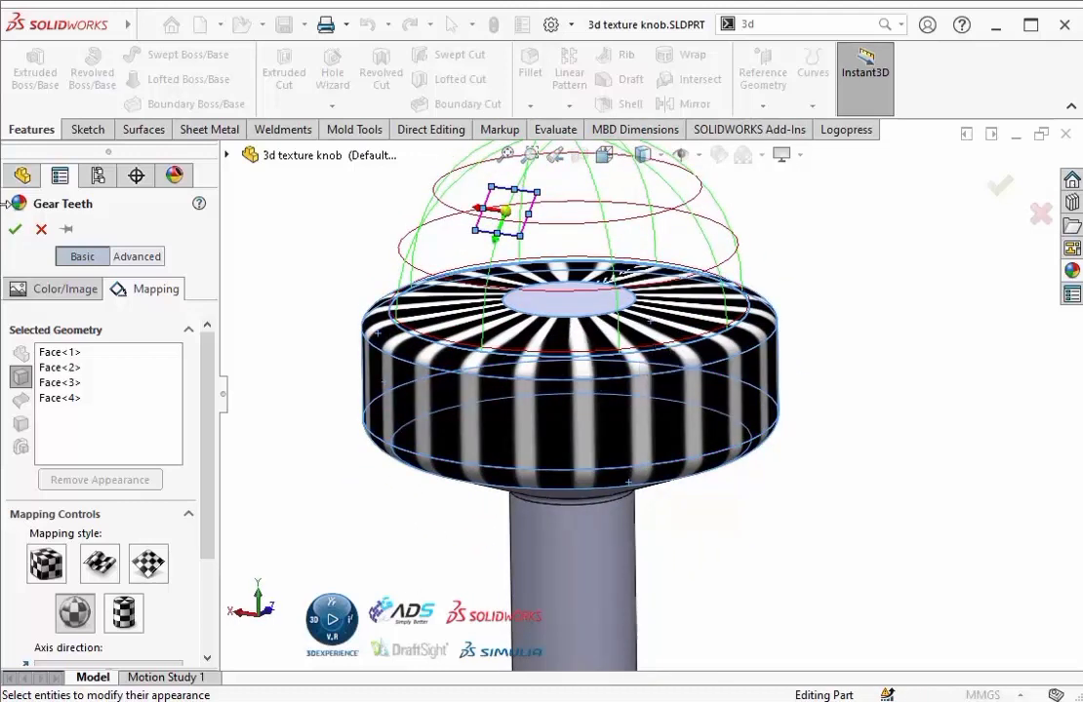
- Confirm the Gear Teeth appearance and zoom and orbit to inspect the striped cap
key("Return")
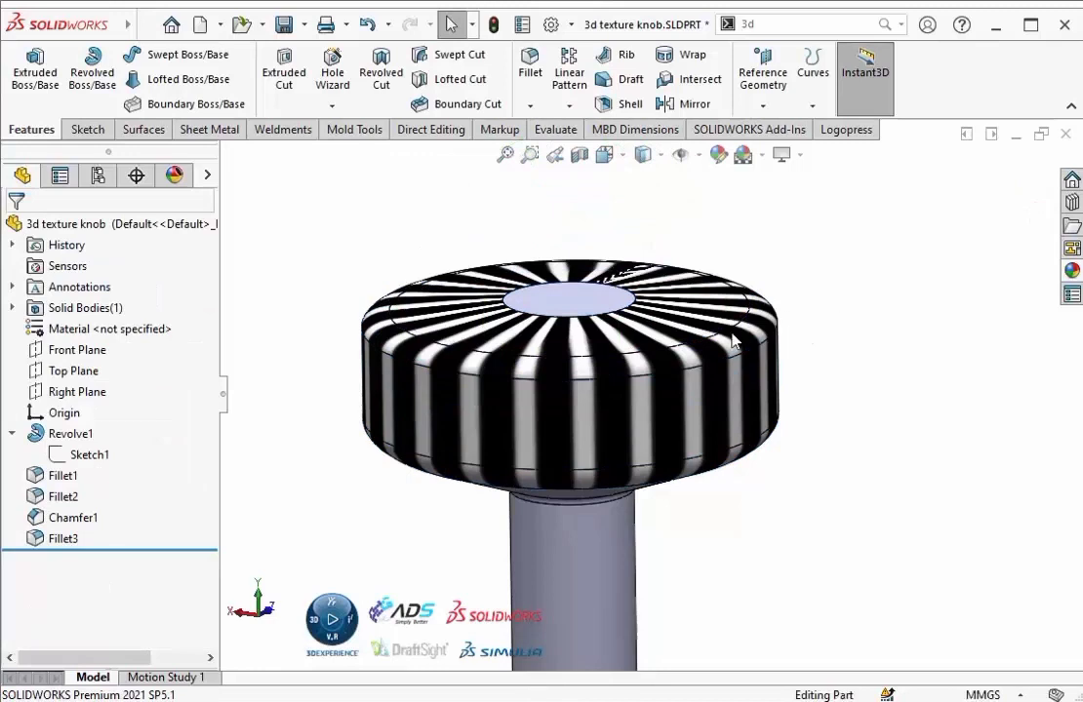
scroll(667, 379, "down", 4)
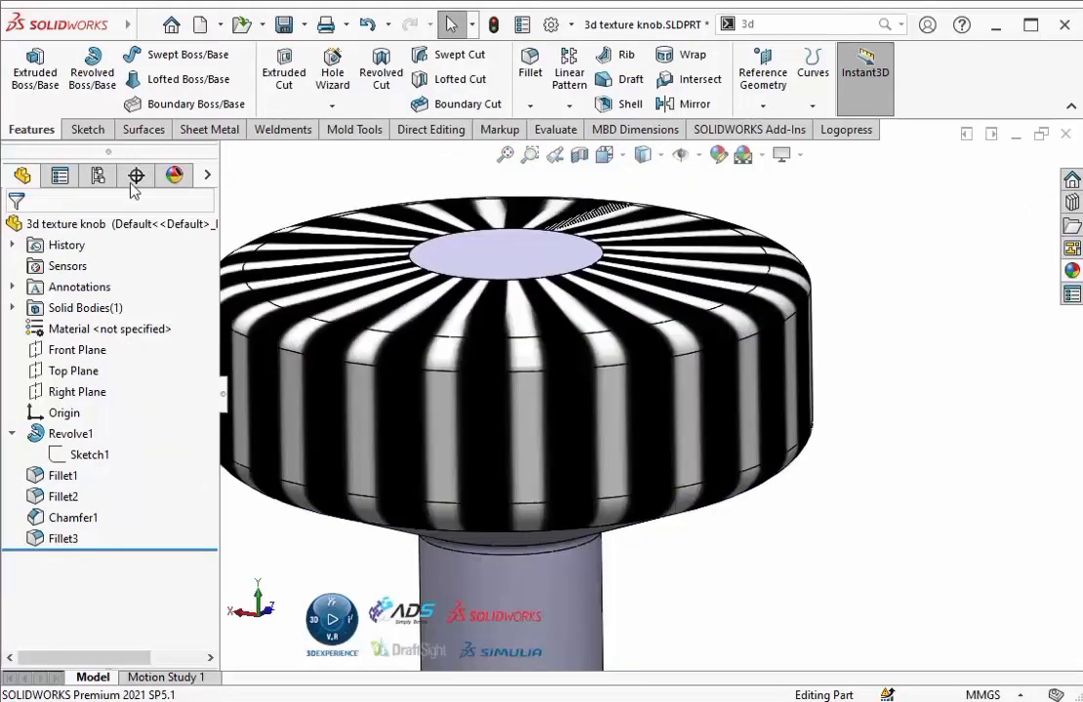
scroll(629, 325, "up", 2)
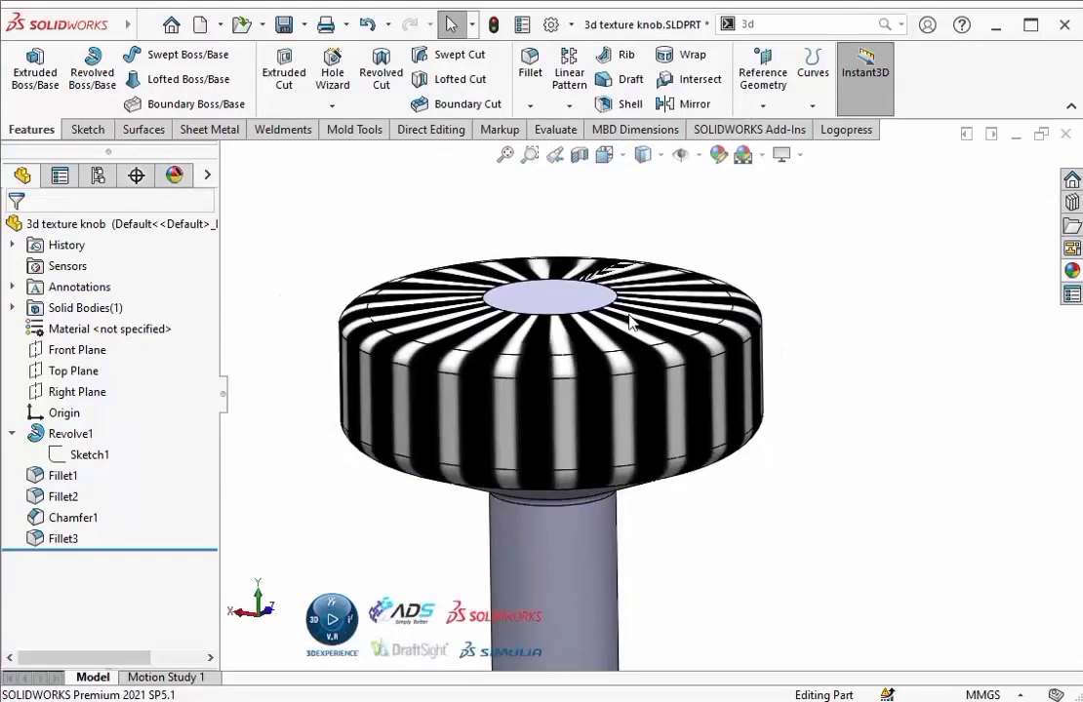
scroll(585, 307, "up", 1)
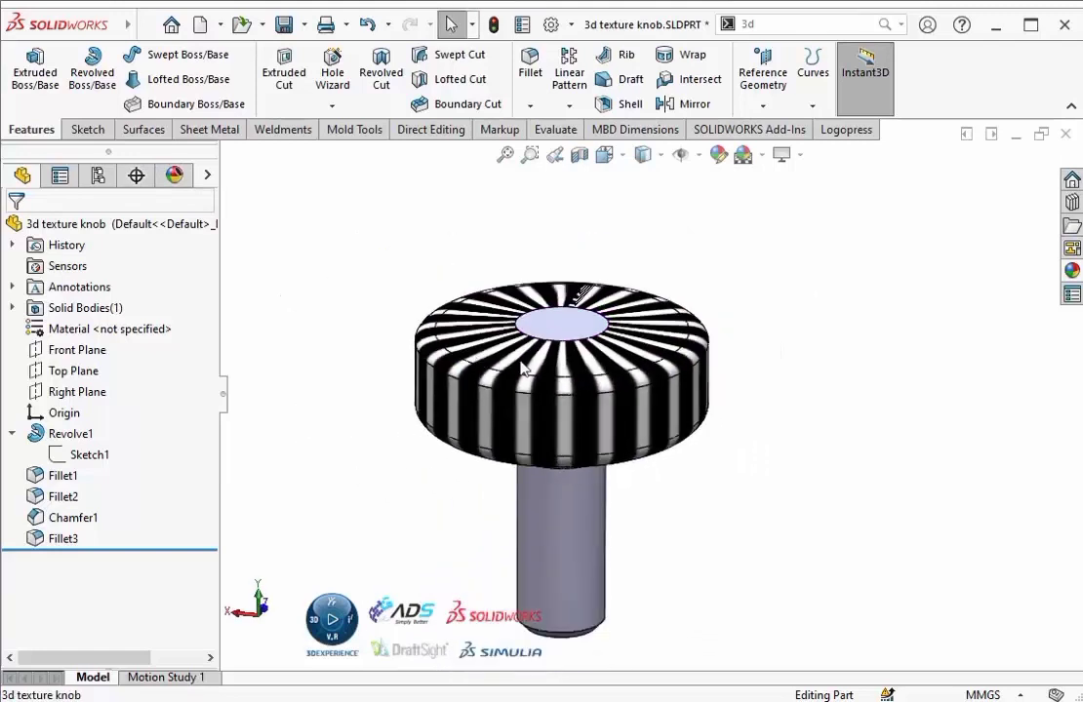
scroll(602, 300, "down", 1)
middle_click_drag(602, 300, 586, 334)
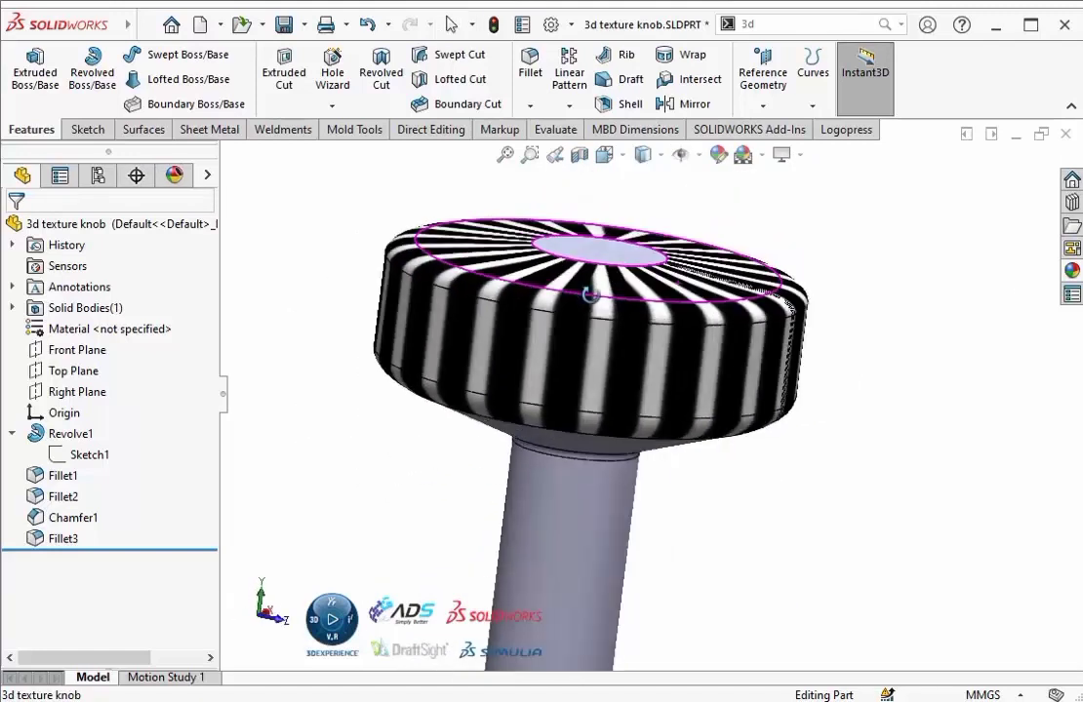
- Start 3D Texture via a '3d' search, select the knob body Fillet3, and enable all three texture rows
left_click(784, 30)
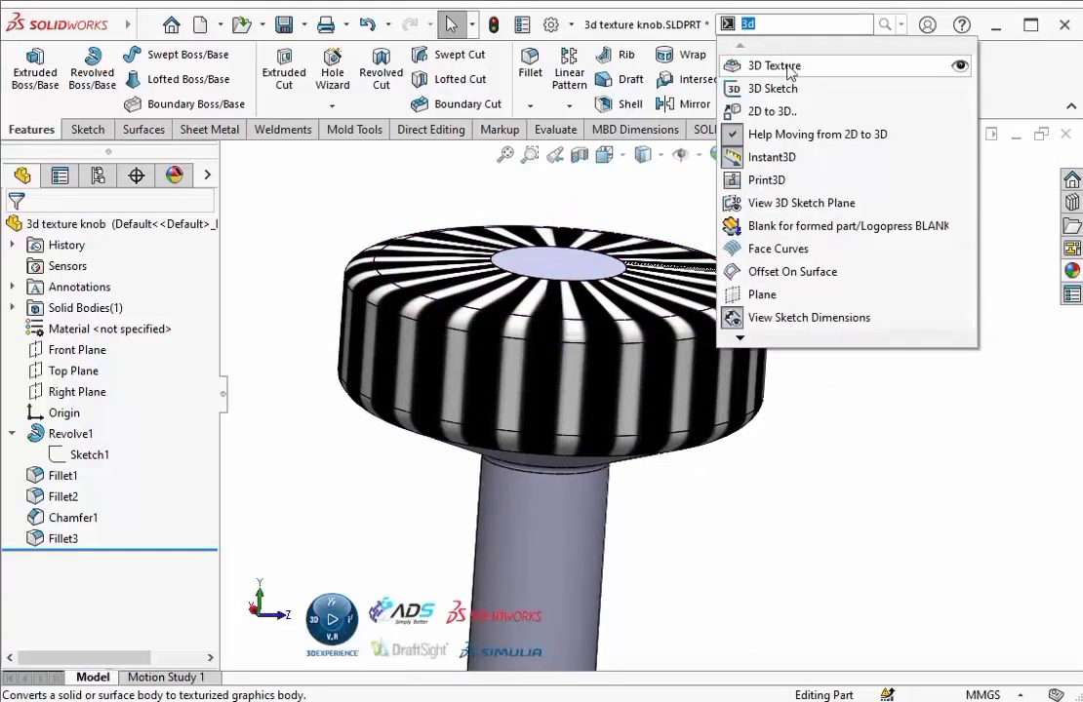
left_click(788, 68)
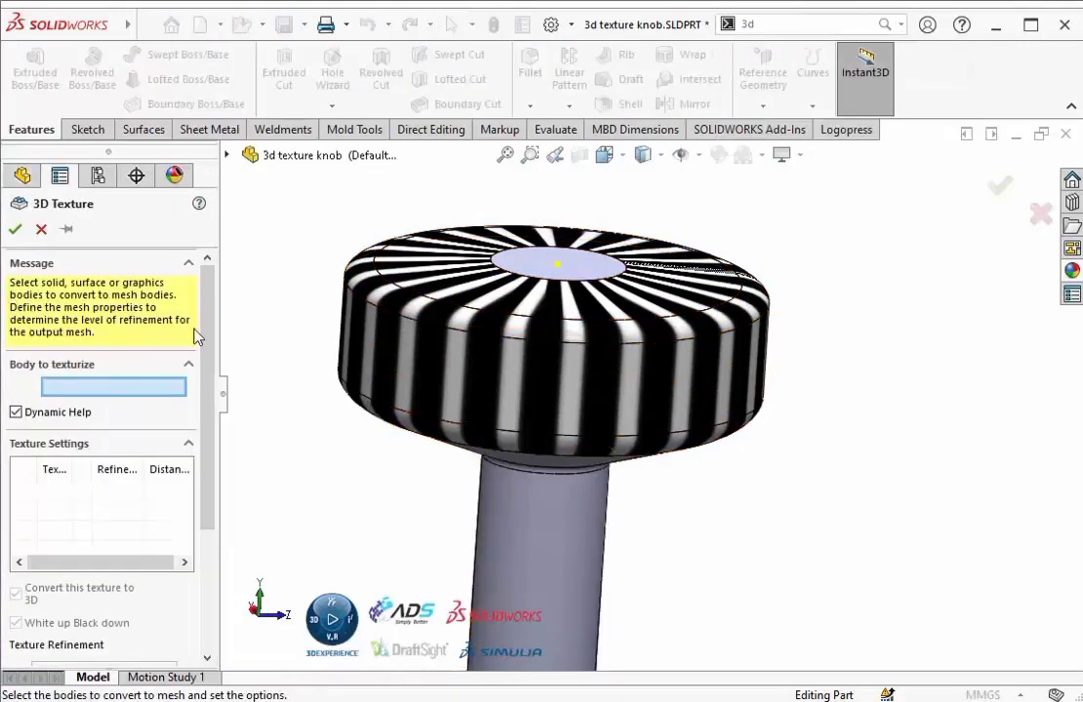
left_click(375, 262)
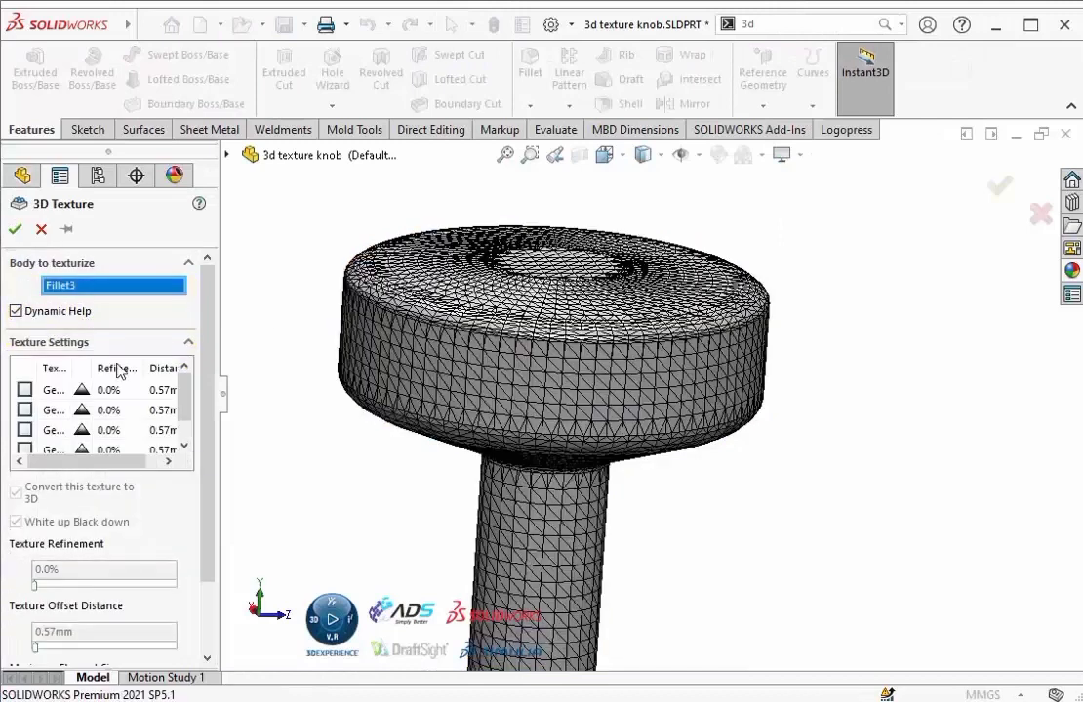
left_click(24, 389)
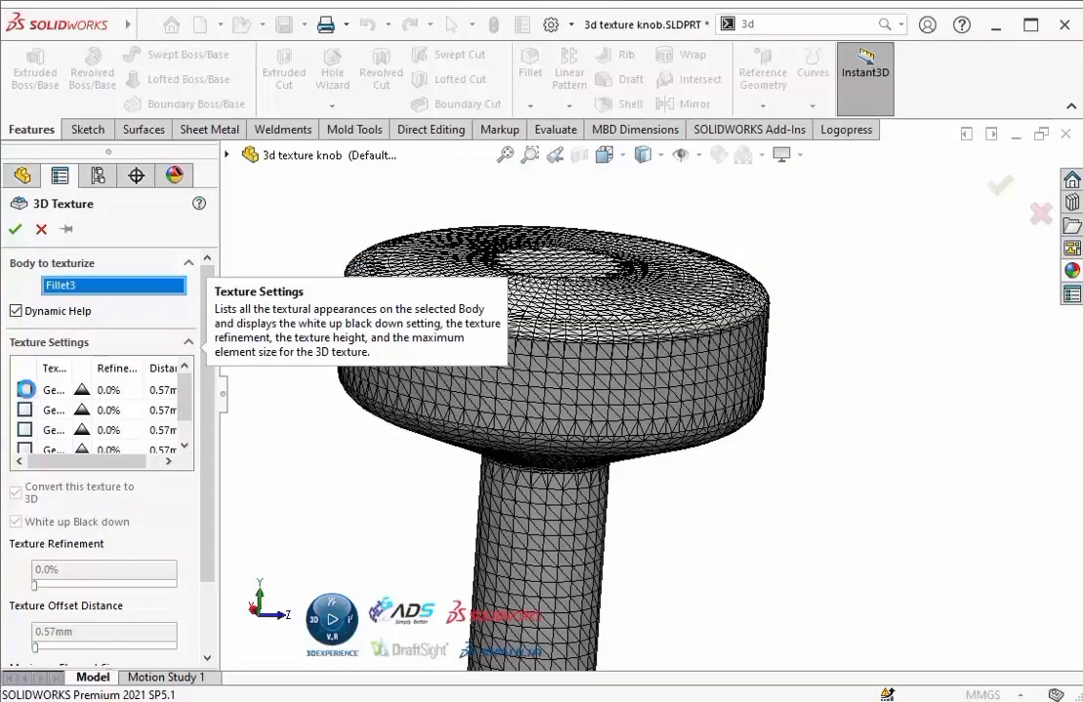
left_click(25, 410)
left_click(24, 430)
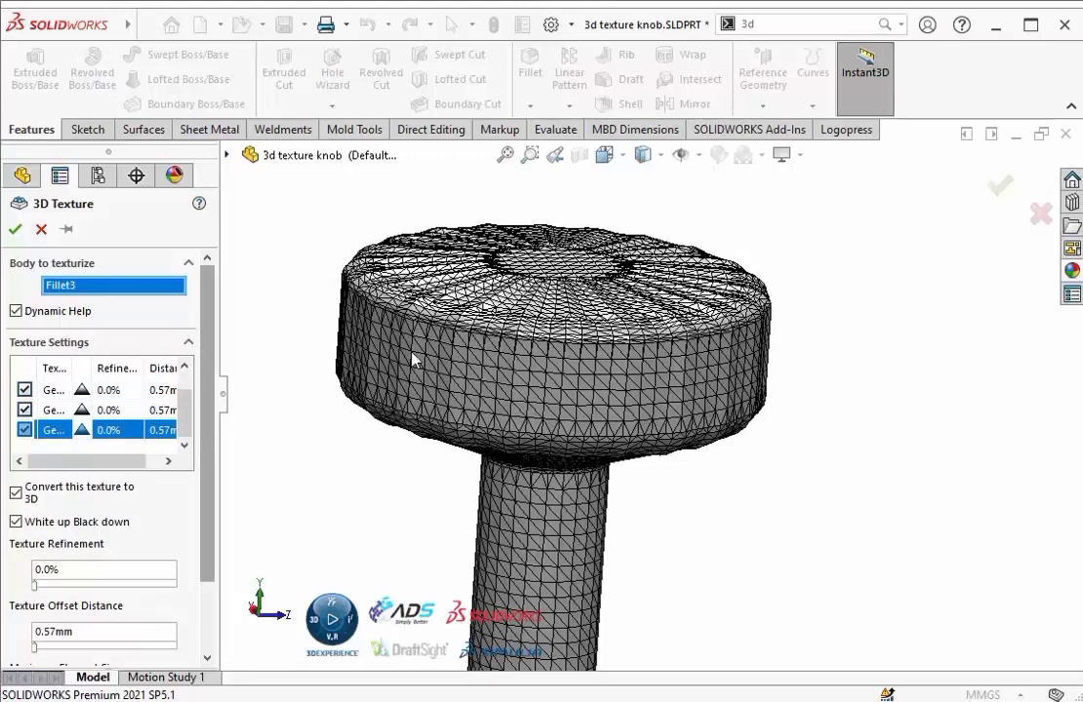
- Raise Texture Refinement to 50.0%, check the mesh preview, and accept to build 3D Texture3
mouse_move(773, 432)
middle_mouse_down()
mouse_move(769, 358)
mouse_move(788, 426)
mouse_move(778, 443)
middle_mouse_up()
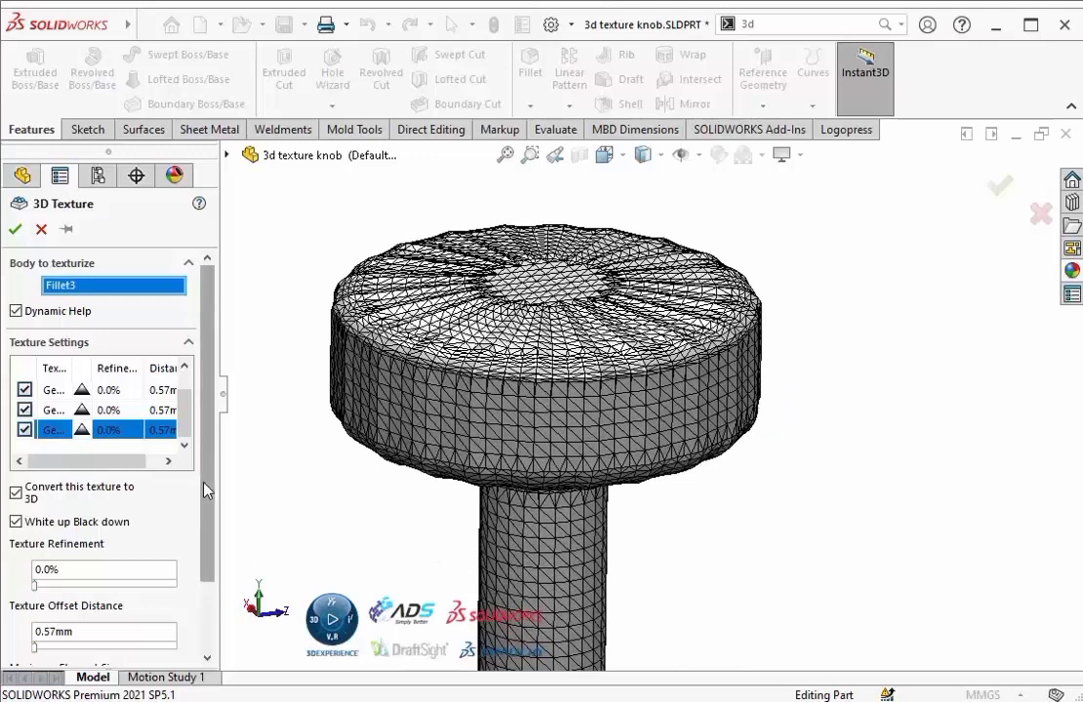
scroll(107, 488, "down", 2)
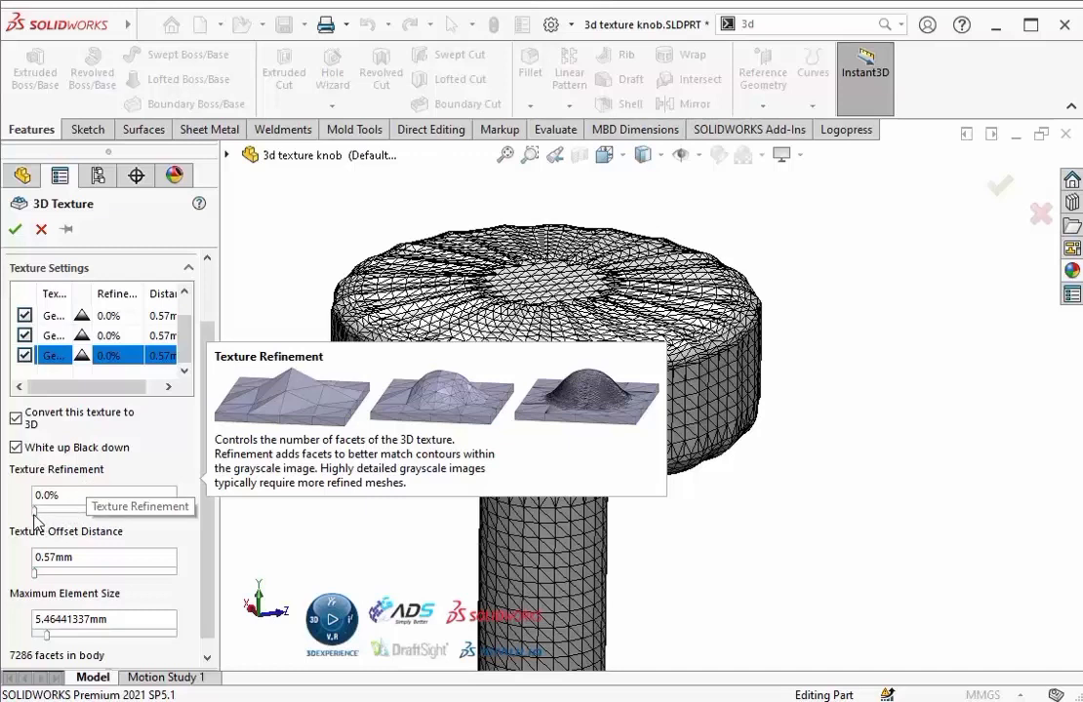
left_click_drag(35, 512, 40, 511)
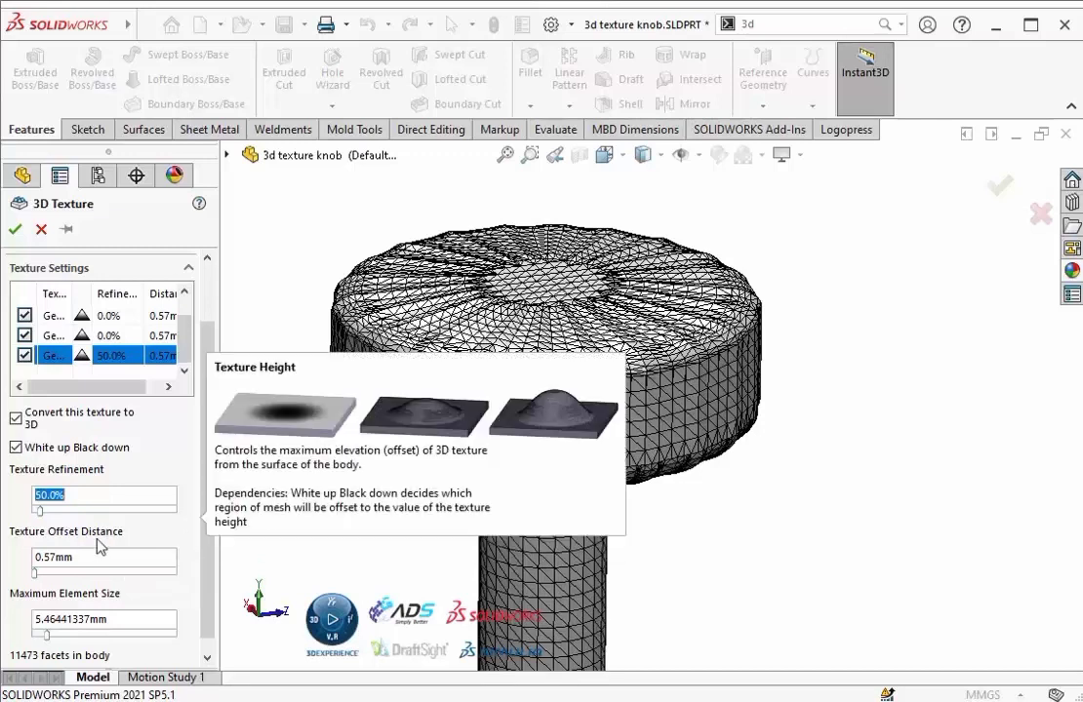
scroll(206, 518, "down", 1)
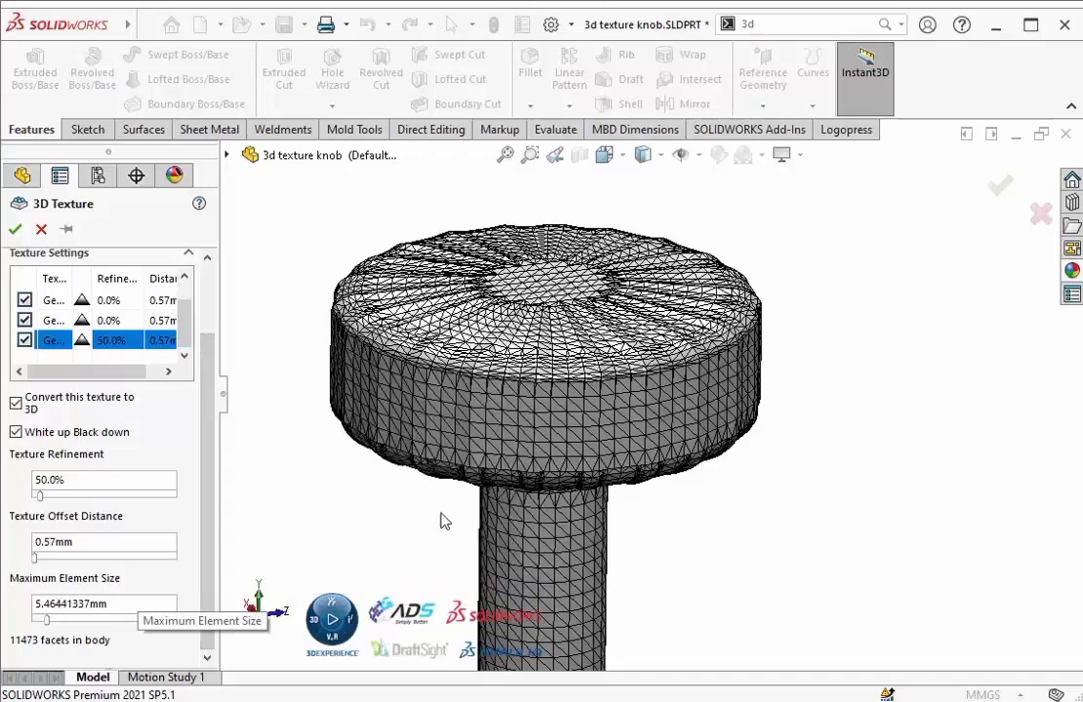
mouse_move(486, 459)
middle_mouse_down()
mouse_move(504, 386)
mouse_move(520, 429)
mouse_move(468, 459)
middle_mouse_up()
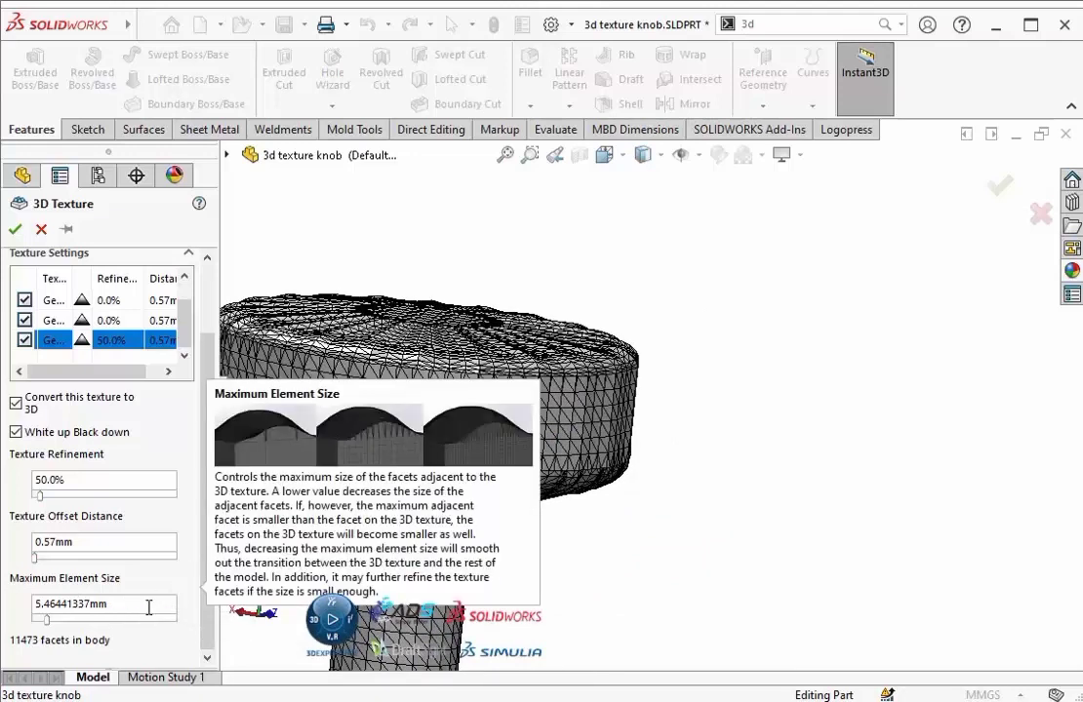
left_click(15, 229)
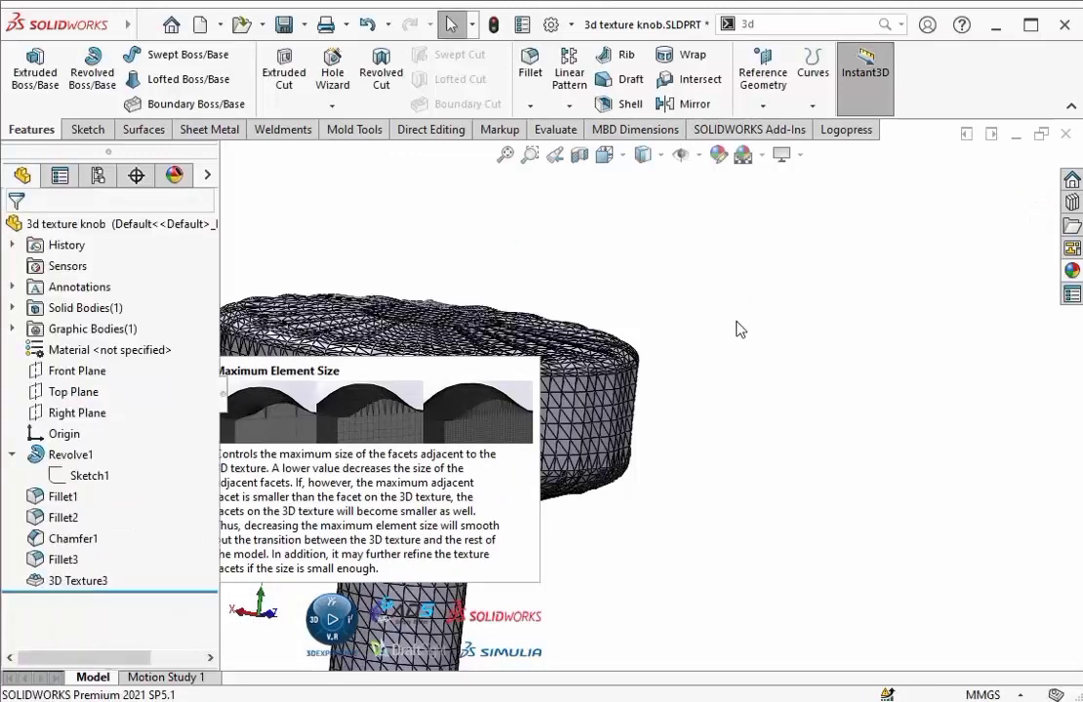
- Orbit to a top-down view and expand Graphic Bodies to reveal Imported Graphic (Open) -3
scroll(629, 395, "up", 5)
scroll(648, 380, "down", 4)
middle_click_drag(648, 379, 602, 427)
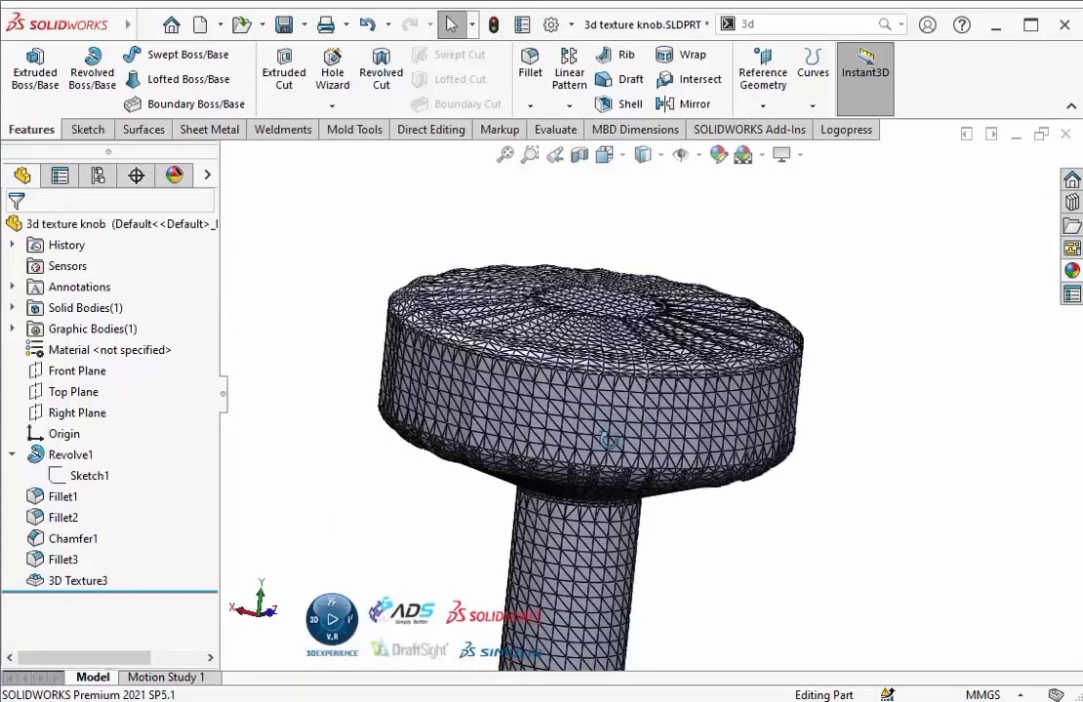
left_click(12, 329)
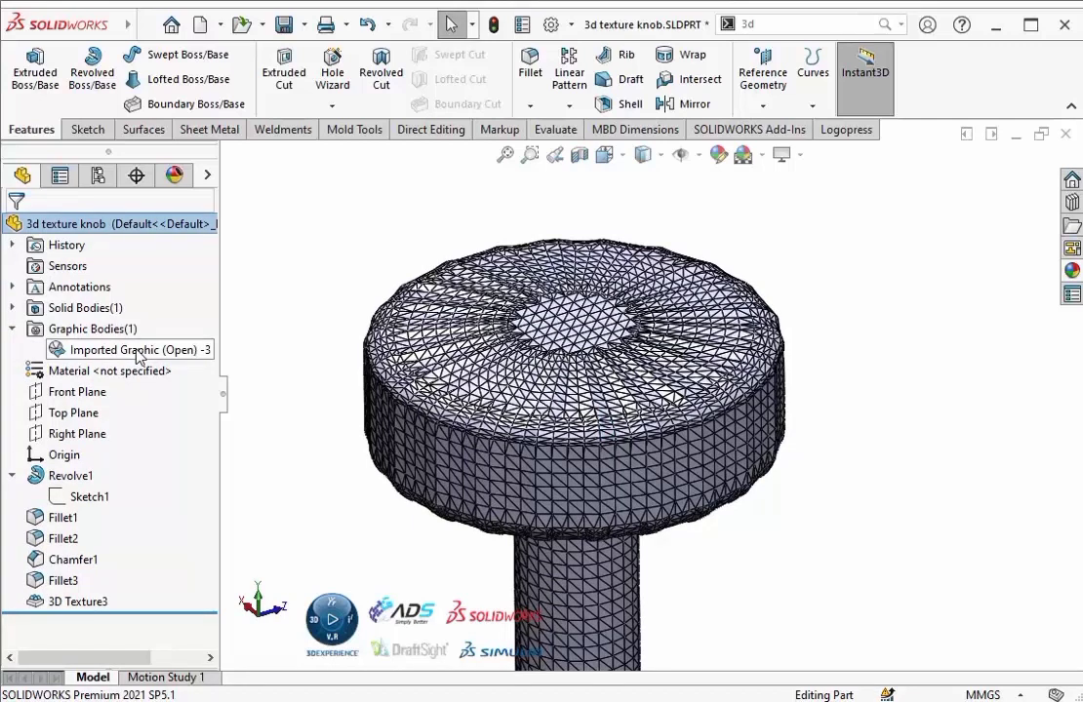
- Apply blue medium gloss plastic from Plastic > Medium Gloss to the graphic body and change its display style
left_click(1072, 271)
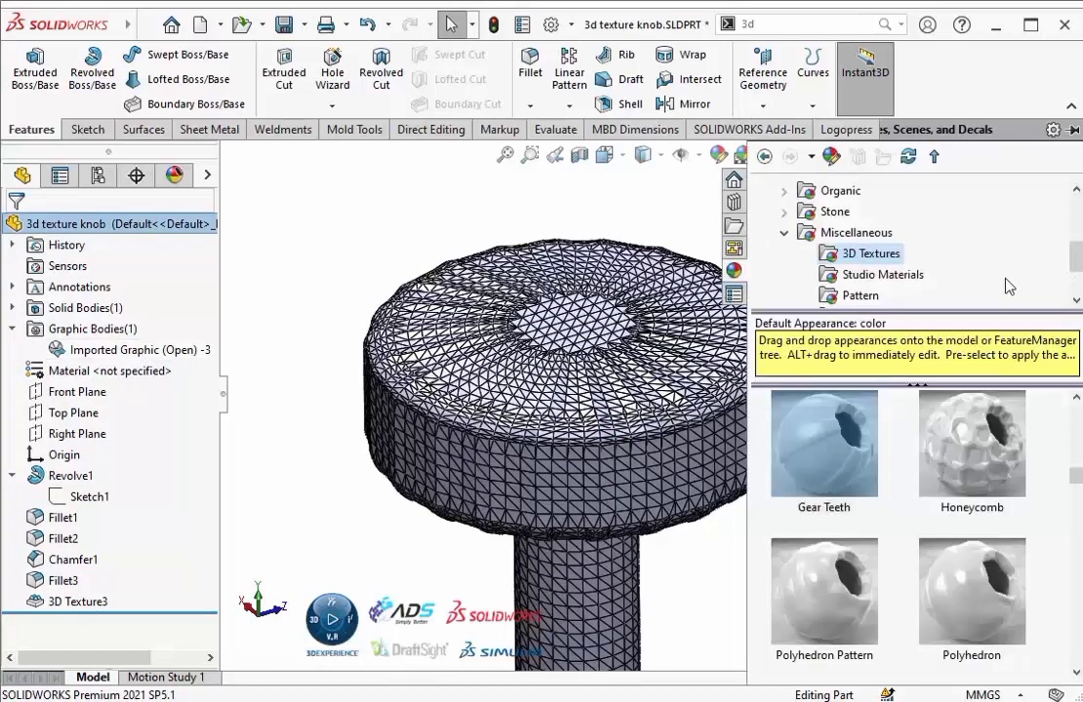
scroll(823, 241, "up", 3)
left_click(783, 212)
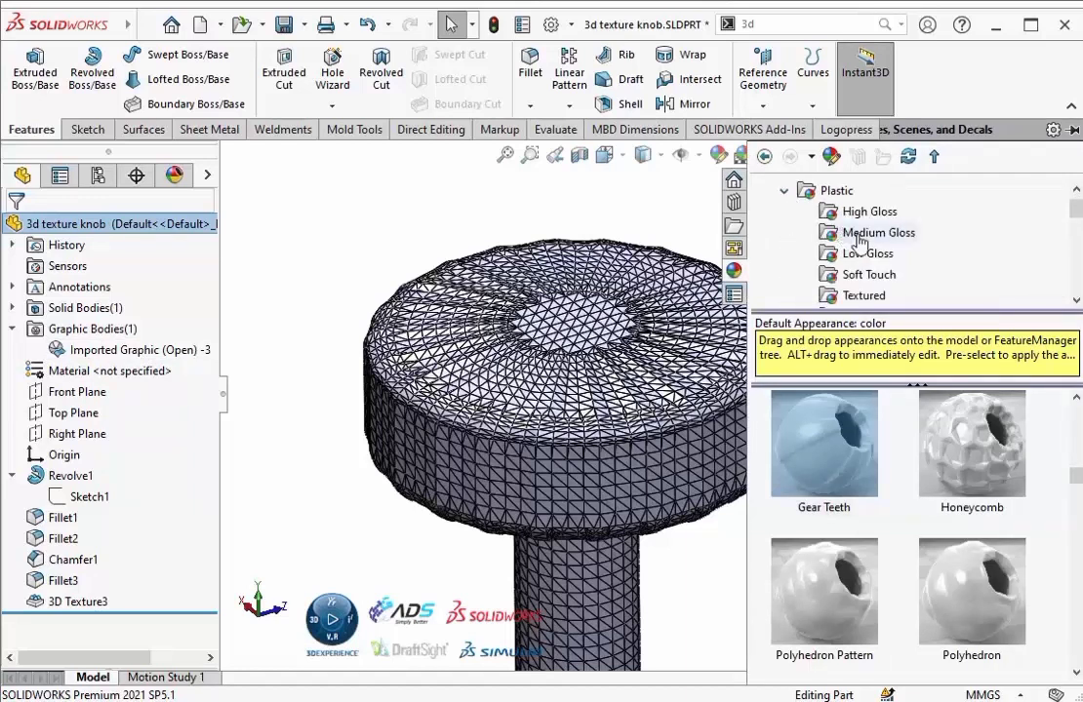
left_click(829, 232)
scroll(917, 480, "down", 3)
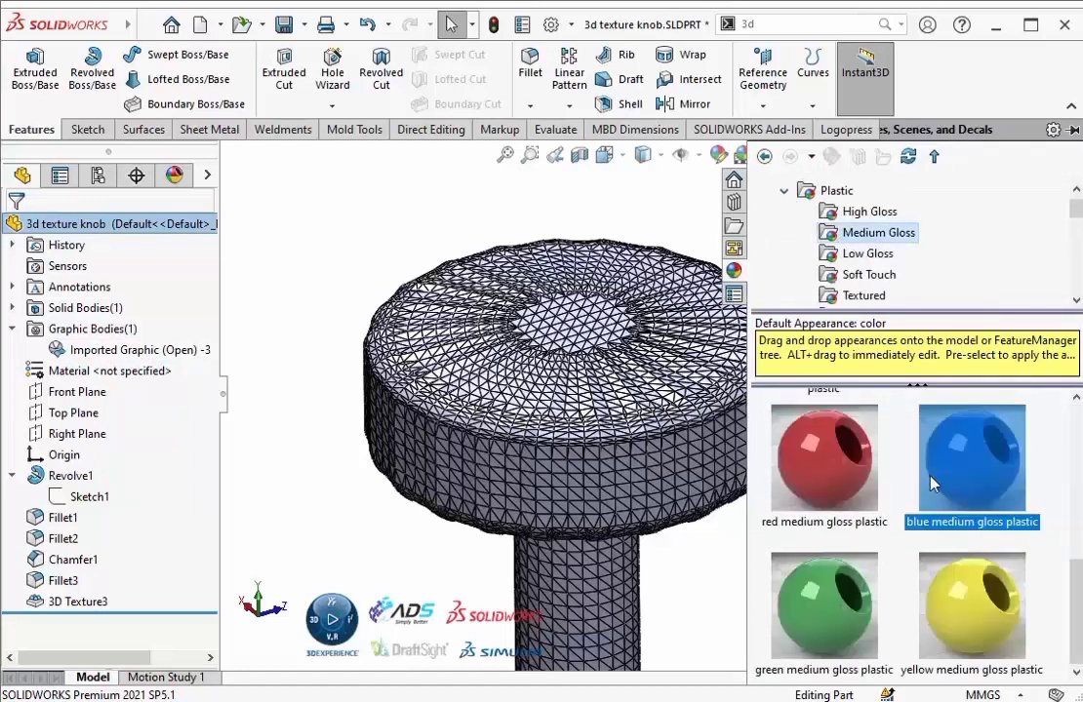
left_click_drag(965, 458, 634, 421)
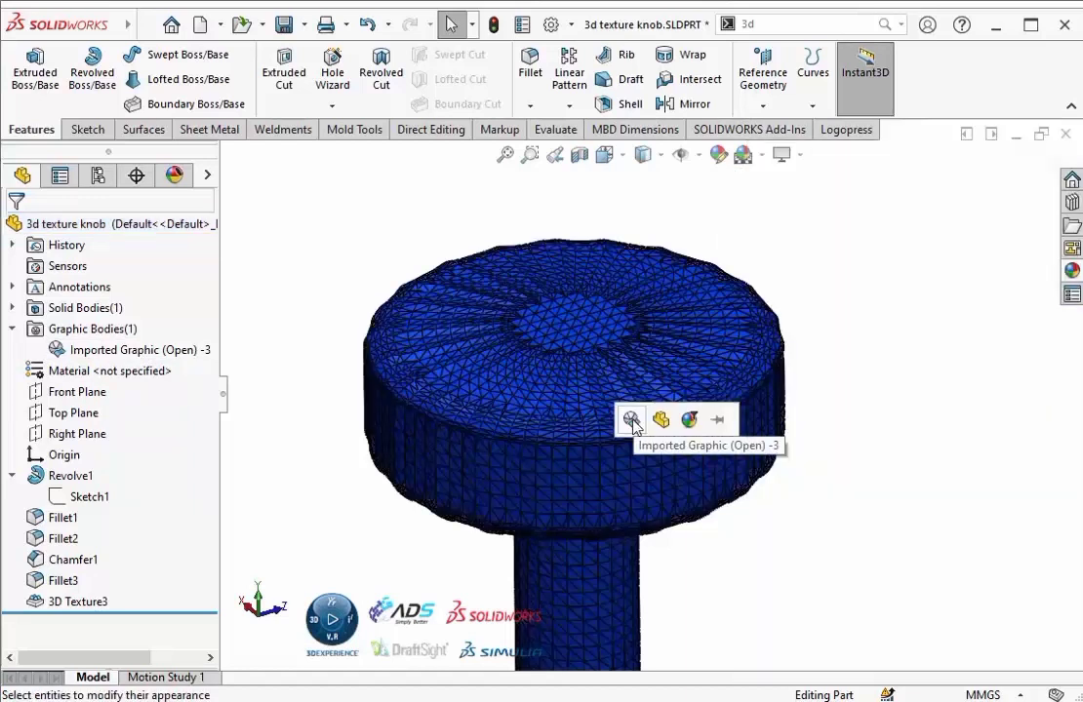
left_click(633, 421)
left_click(788, 158)
left_click(819, 181)
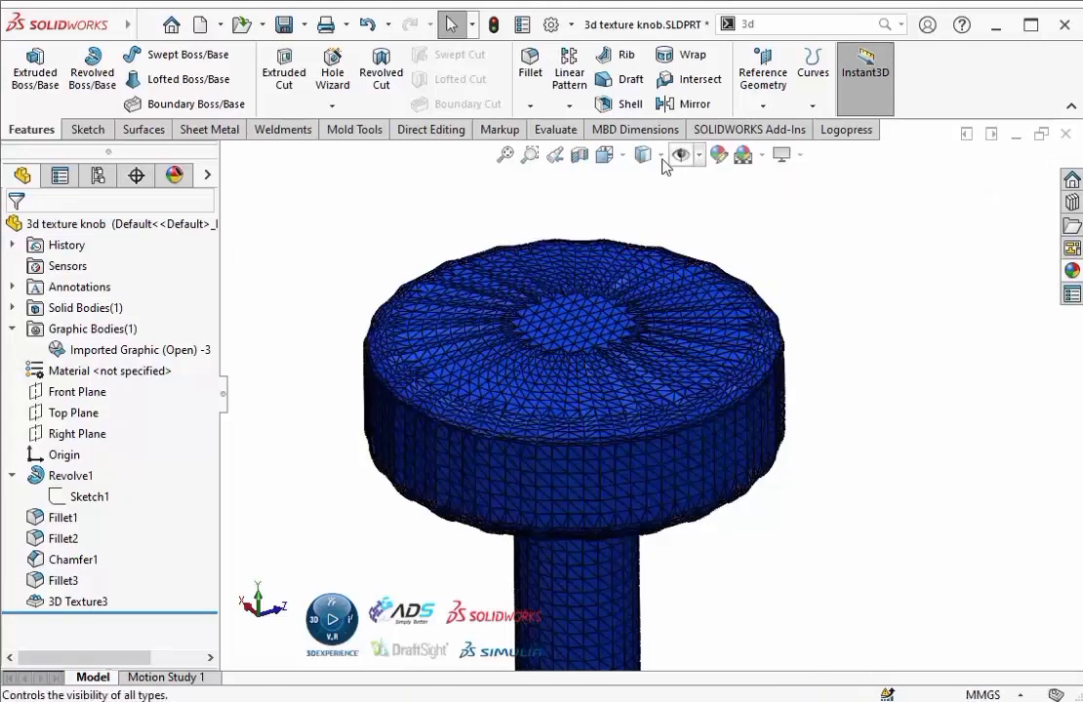
- Orbit and zoom around the blue knob to inspect the gear-teeth relief on its cap and stem
mouse_move(725, 433)
middle_mouse_down()
mouse_move(736, 527)
mouse_move(802, 274)
mouse_move(831, 430)
middle_mouse_up()
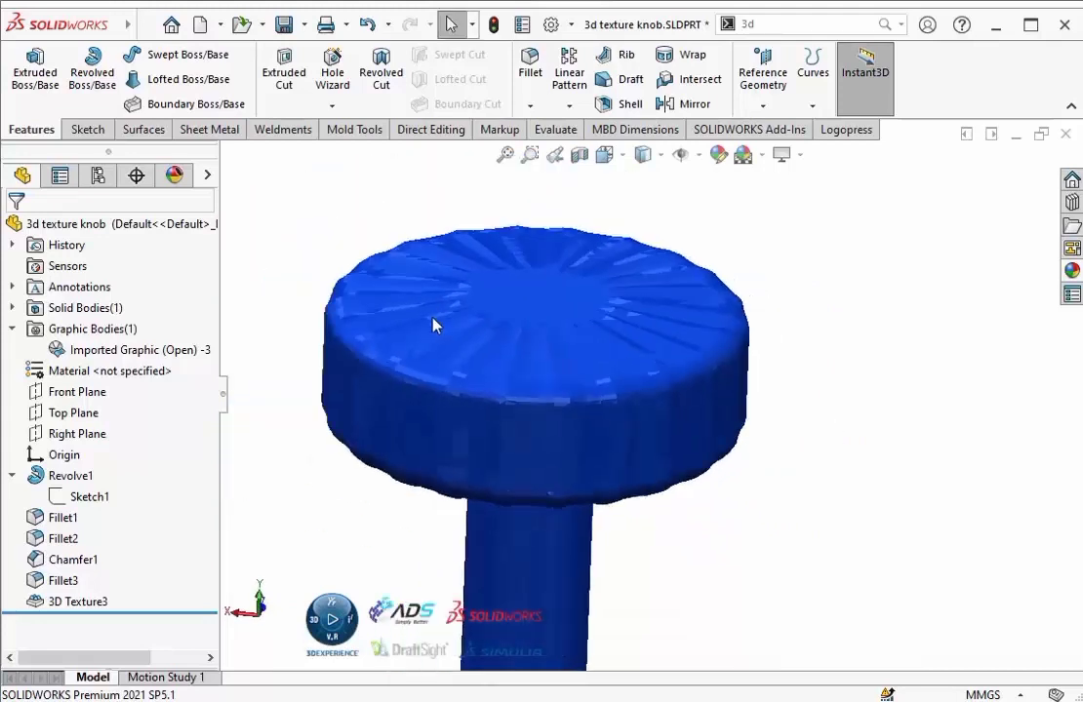
scroll(399, 336, "down", 2)
mouse_move(416, 297)
middle_mouse_down()
mouse_move(483, 300)
mouse_move(404, 336)
mouse_move(437, 363)
mouse_move(427, 328)
middle_mouse_up()
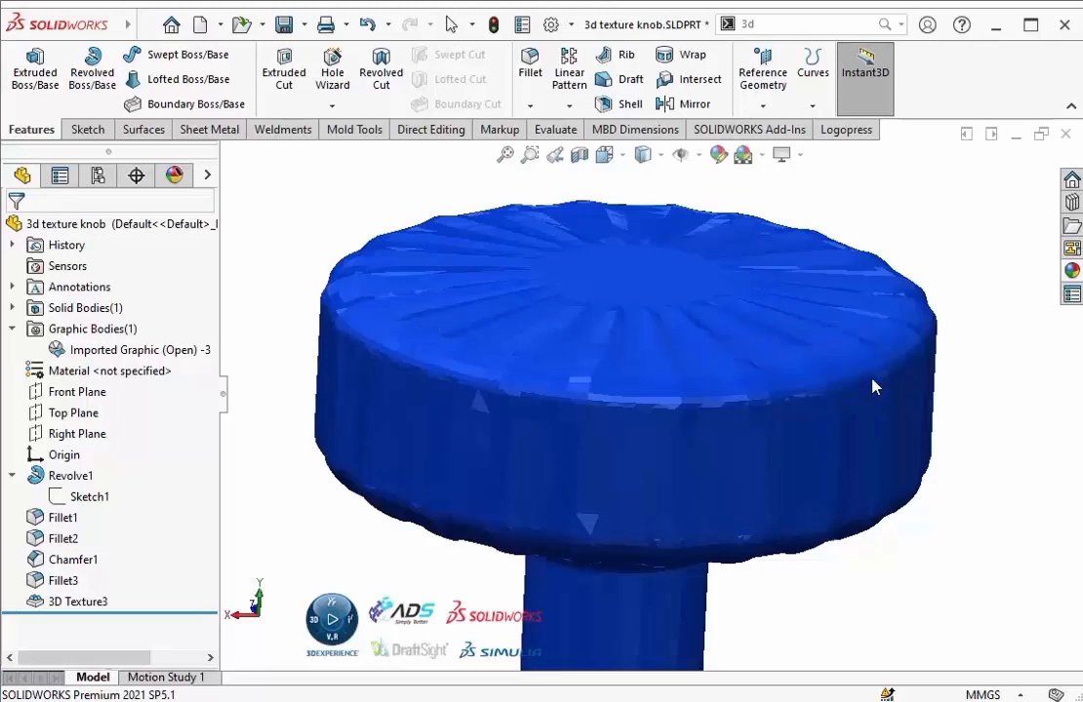
scroll(859, 386, "down", 2)
mouse_move(851, 387)
middle_mouse_down()
mouse_move(849, 371)
mouse_move(851, 418)
middle_mouse_up()
scroll(849, 371, "up", 2)
scroll(850, 380, "up", 1)
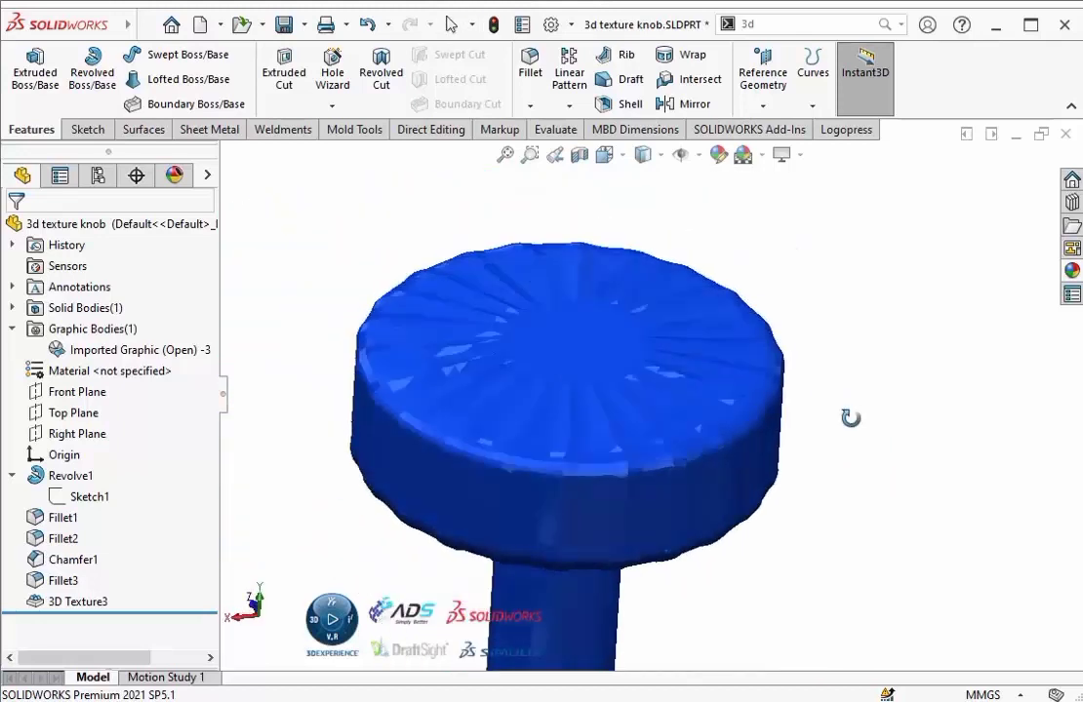